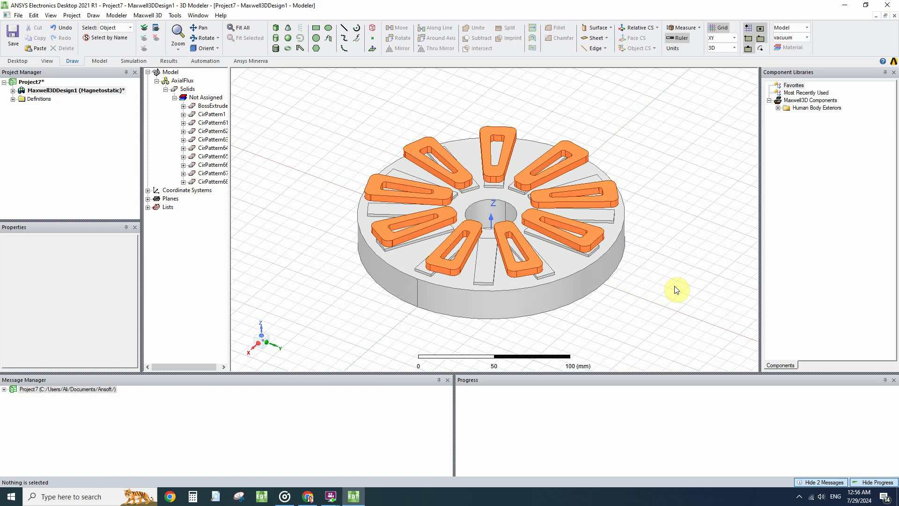
- Delete the Maxwell3DDesign1 design from Project7
alt+drag(676, 290, 641, 274)
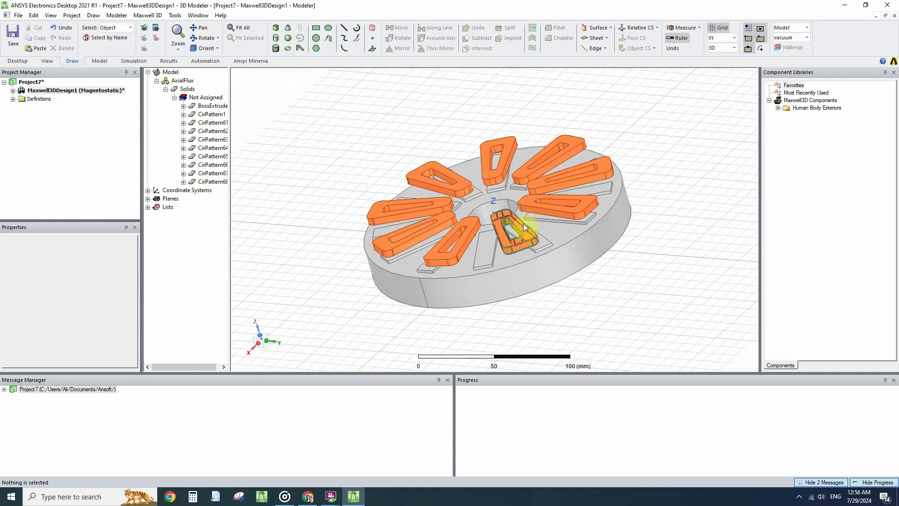
alt+drag(352, 271, 423, 270)
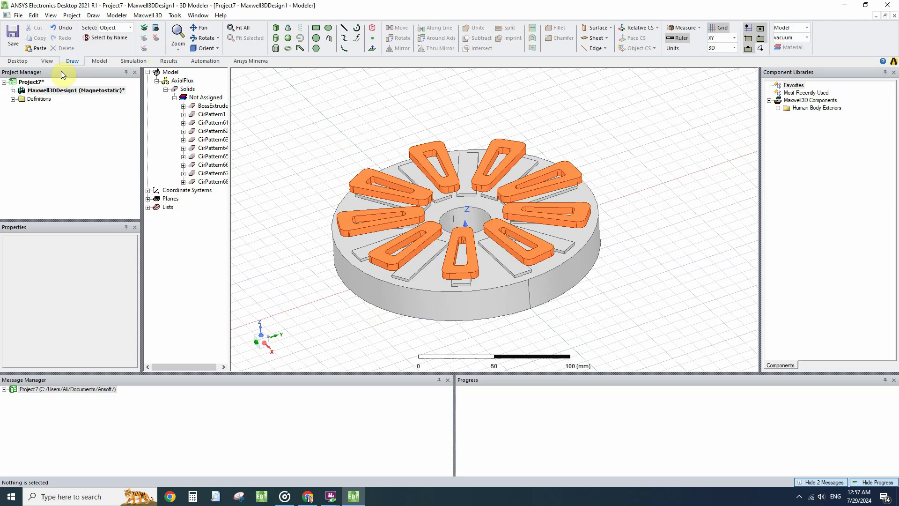
right_click(63, 90)
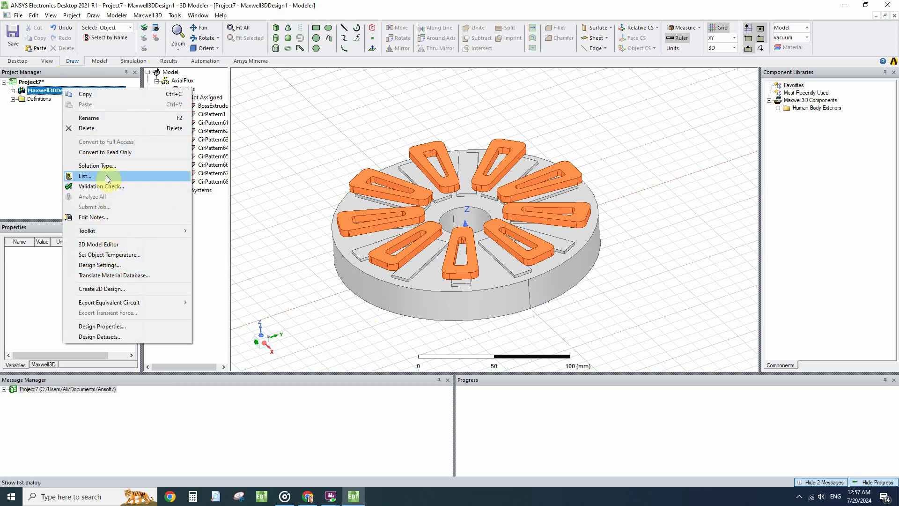
click(93, 128)
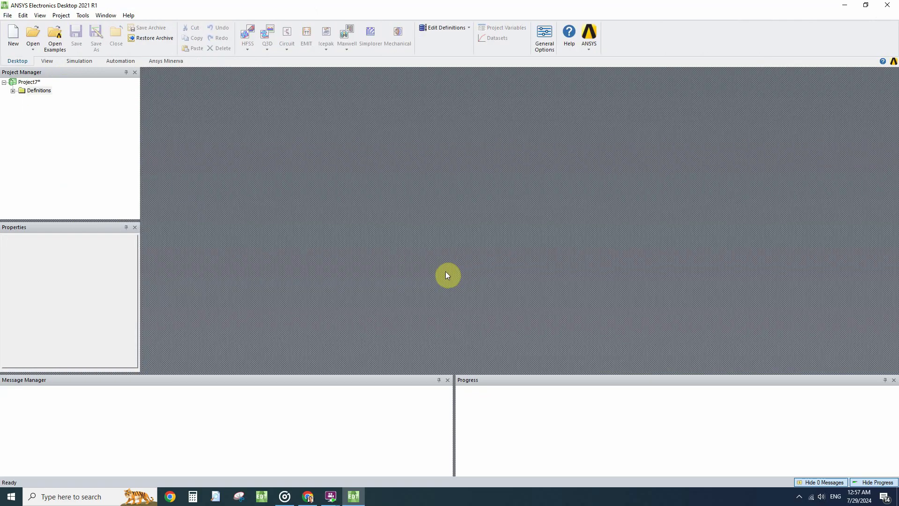
- Insert a new Maxwell 3D design into Project7
click(30, 83)
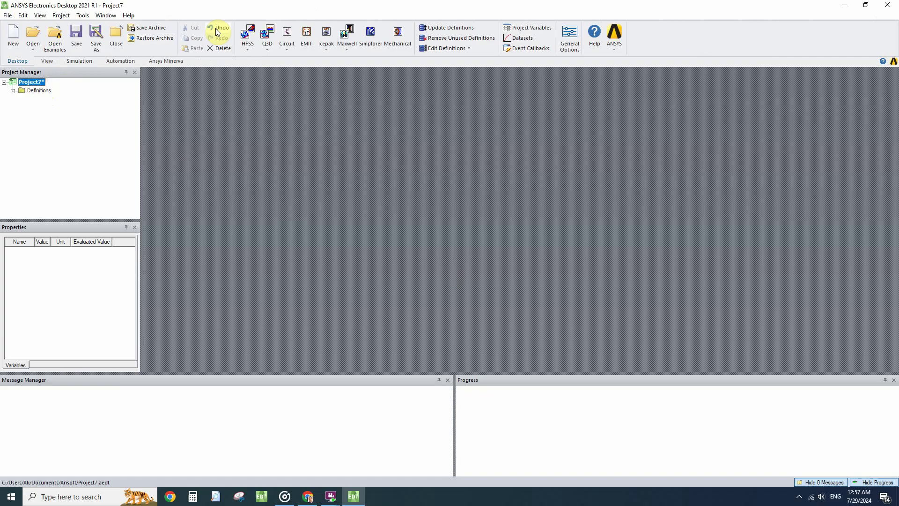
click(345, 47)
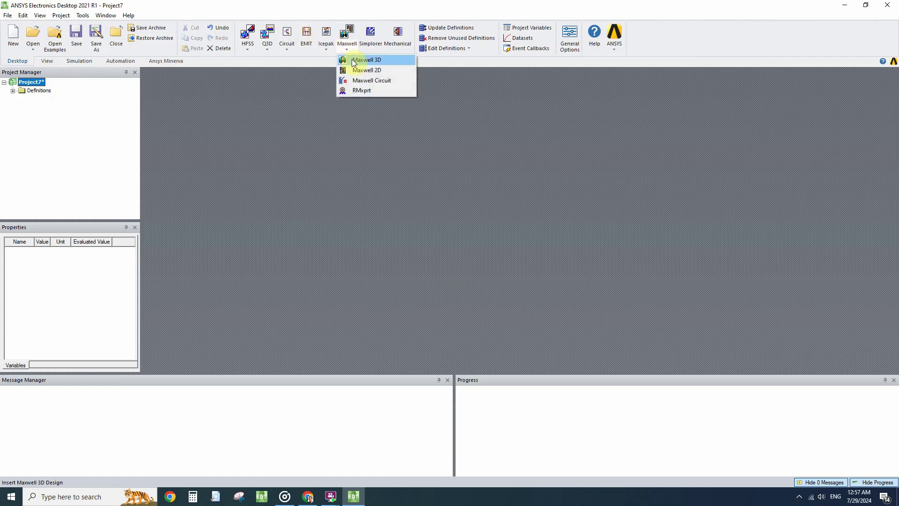
click(352, 60)
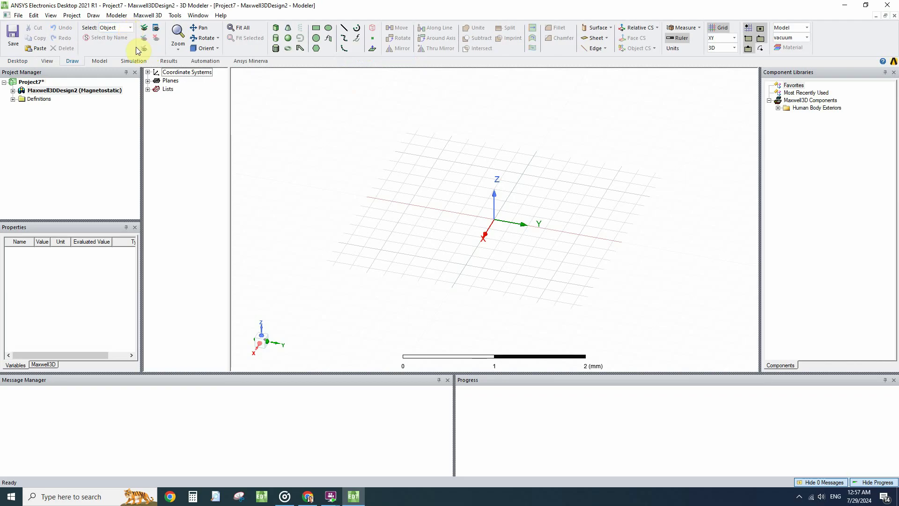
- Import the Axial Flux.STEP geometry file from the Desktop into the new design
click(116, 16)
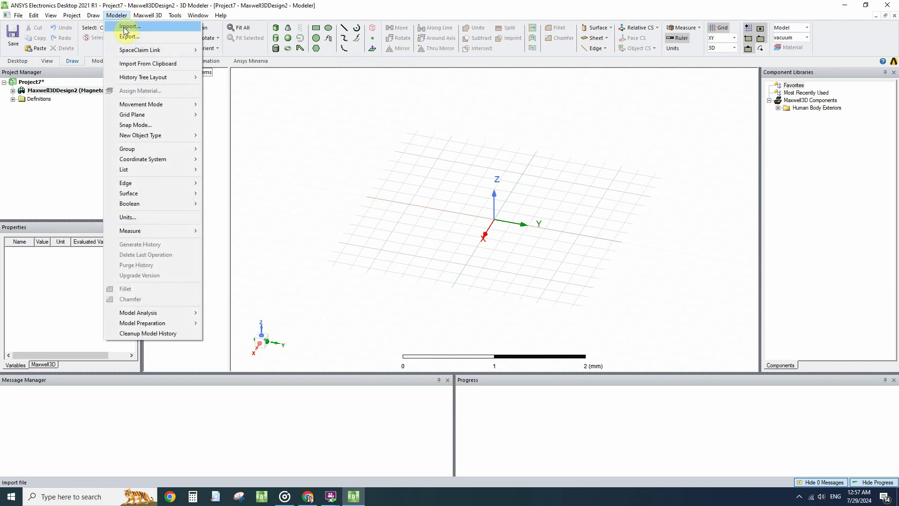
click(124, 27)
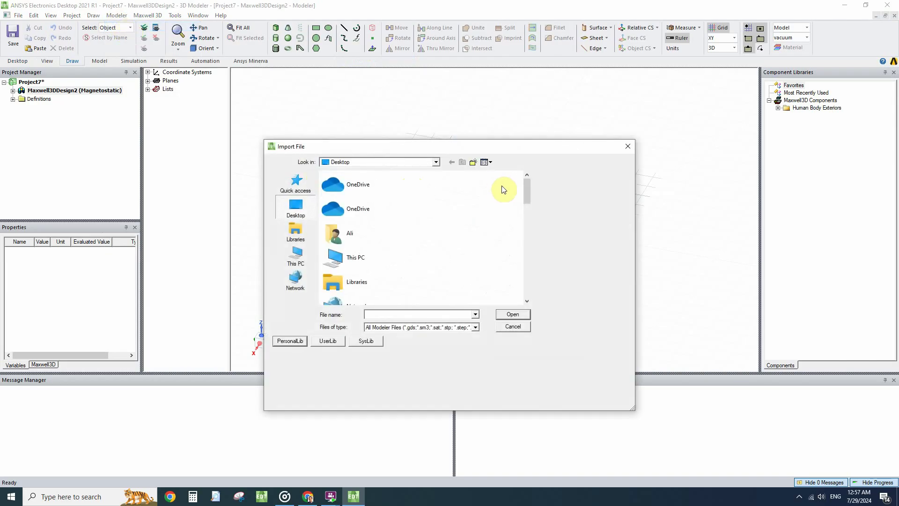
drag(525, 196, 509, 275)
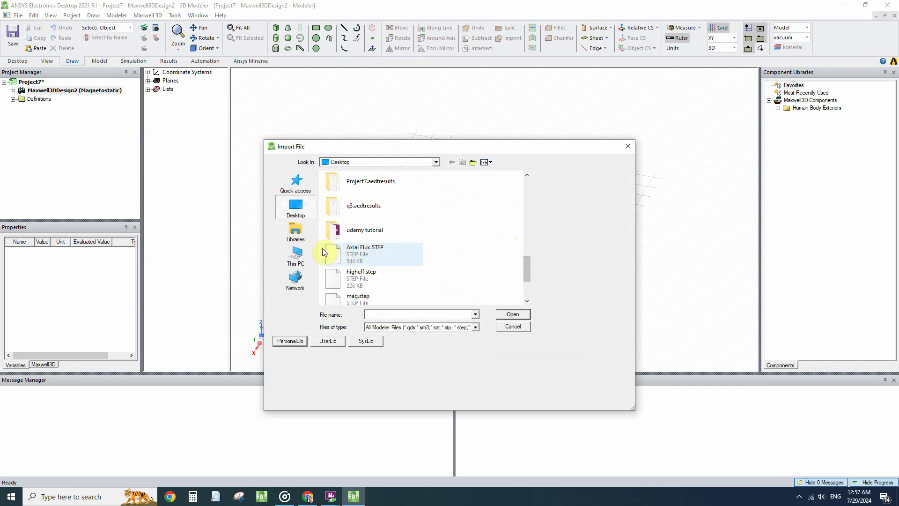
double_click(350, 259)
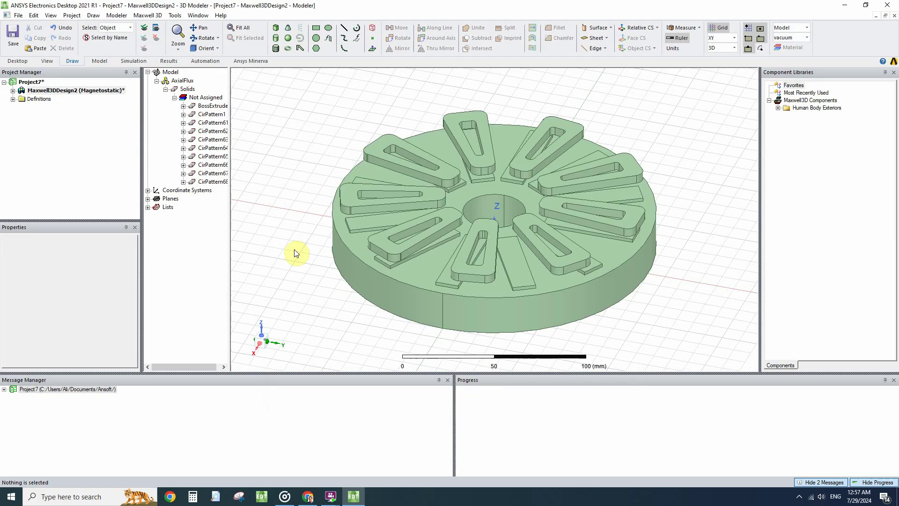
- Examine the imported geometry from several angles, selecting individual coils and the toothed core to identify the separate bodies
alt+drag(396, 246, 354, 280)
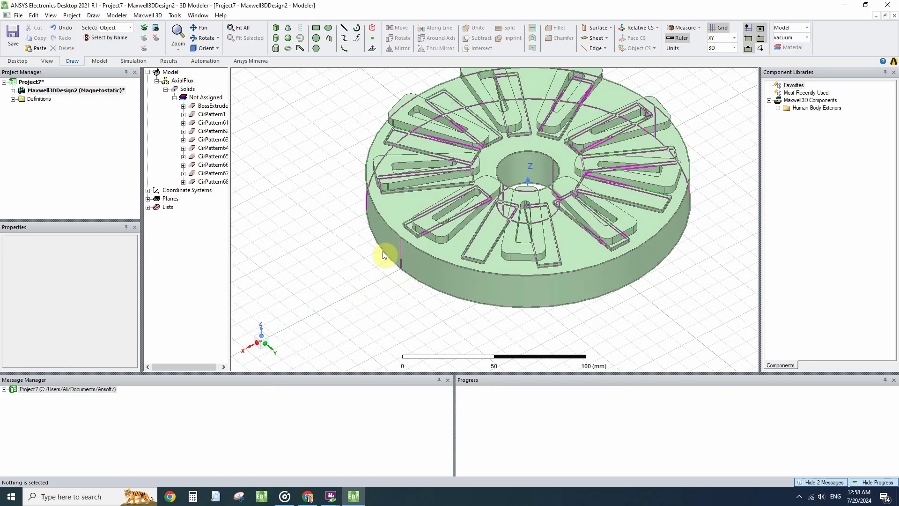
alt+drag(383, 232, 257, 187)
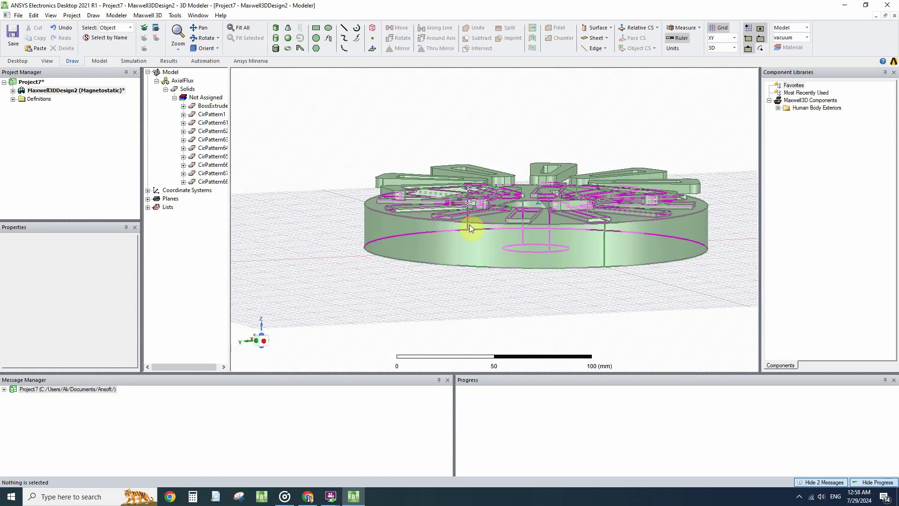
click(475, 173)
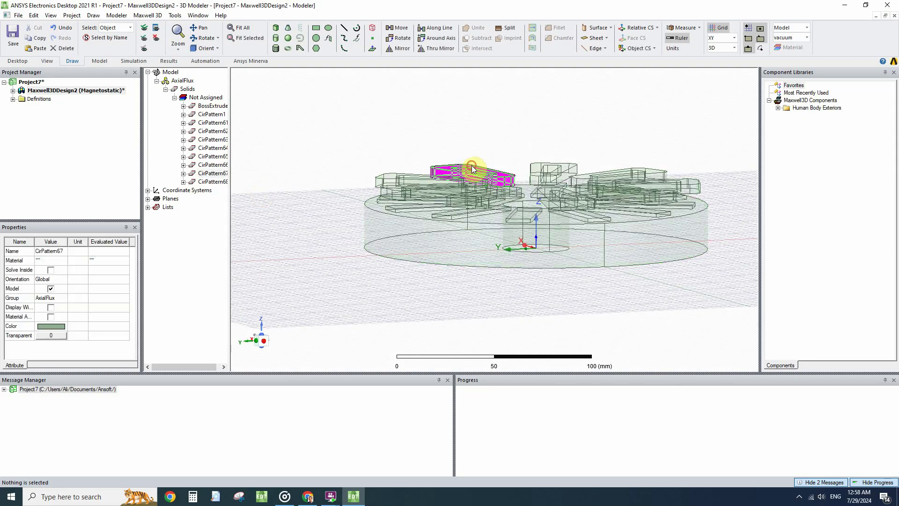
click(430, 172)
click(445, 209)
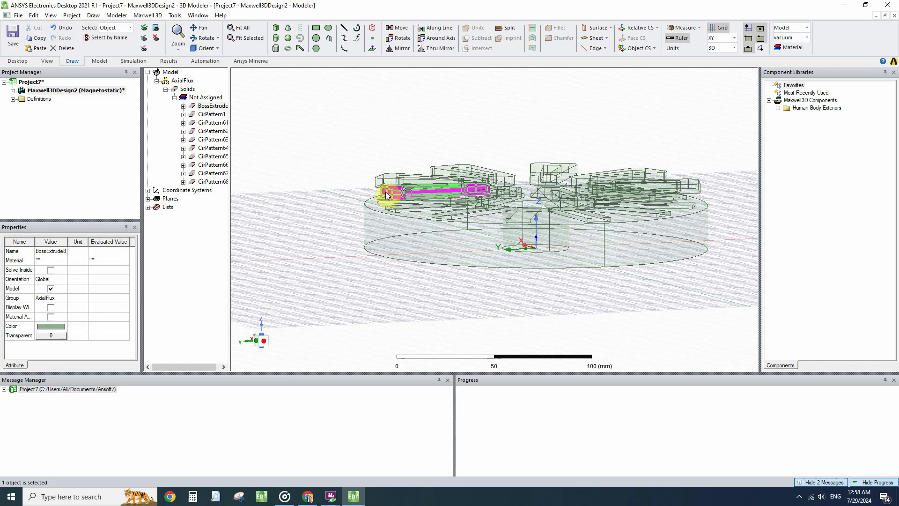
mouse_move(445, 209)
alt+mouse_down()
mouse_move(465, 276)
mouse_move(454, 220)
alt+mouse_up()
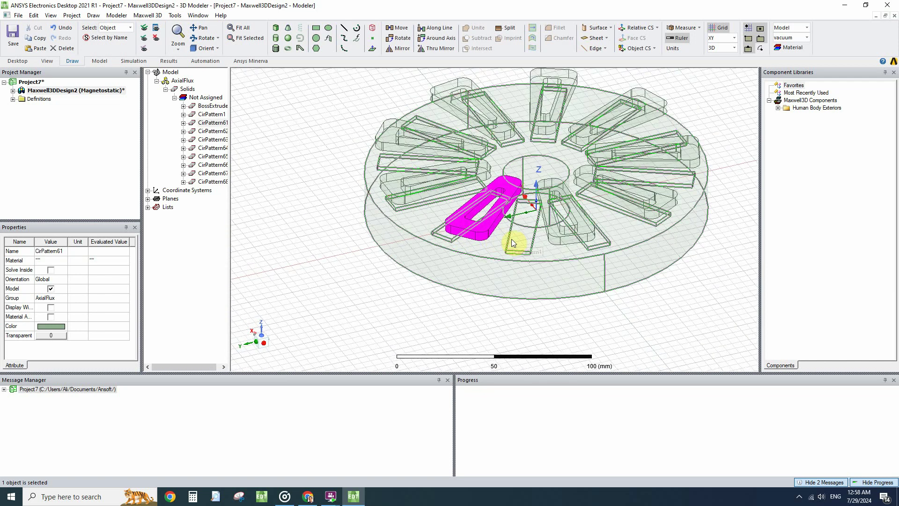
click(493, 280)
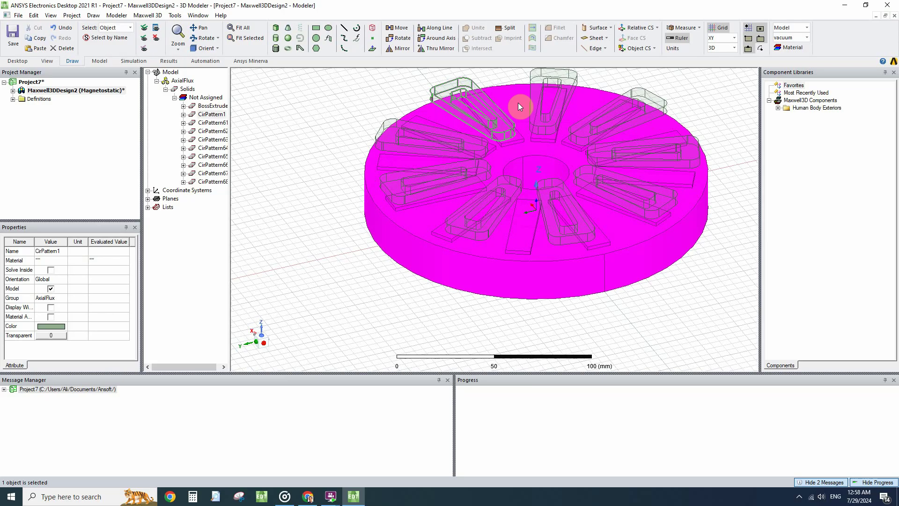
click(369, 280)
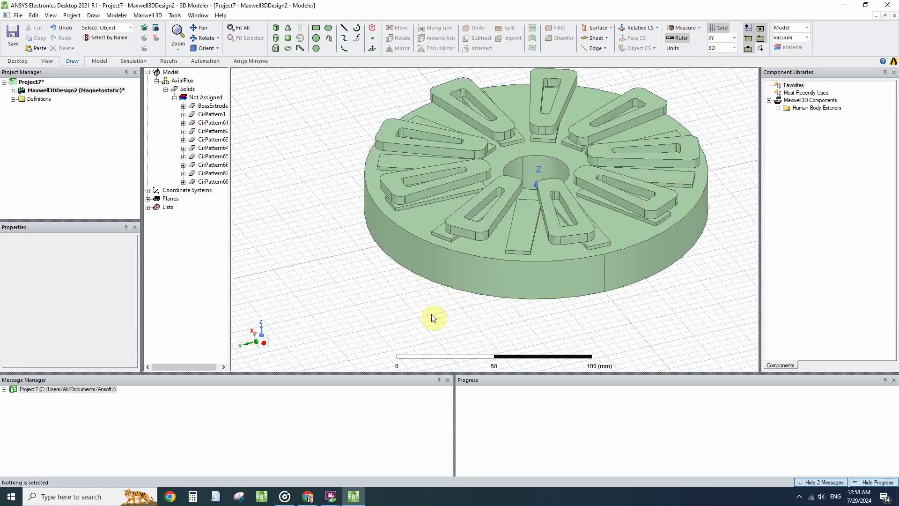
- Select all nine coils above the core in a side view and assign them the copper material from the Materials library
alt+drag(425, 309, 420, 282)
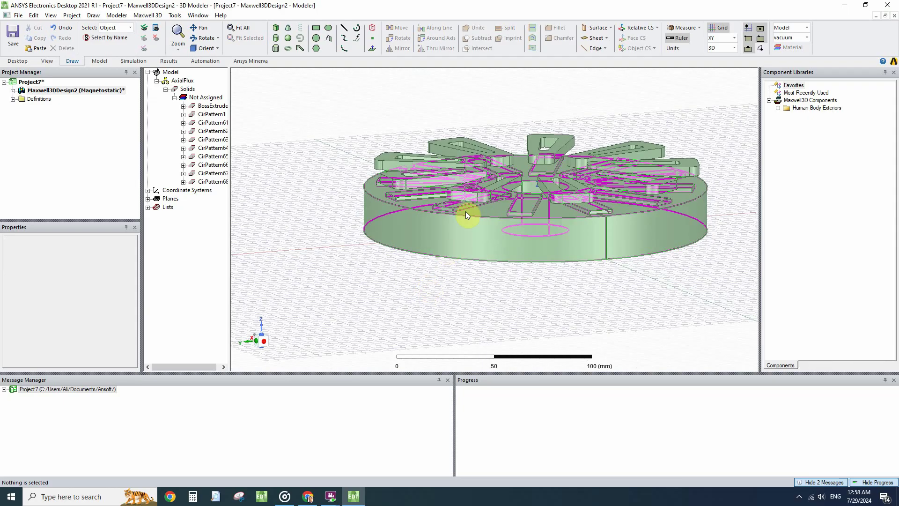
alt+double_click(467, 244)
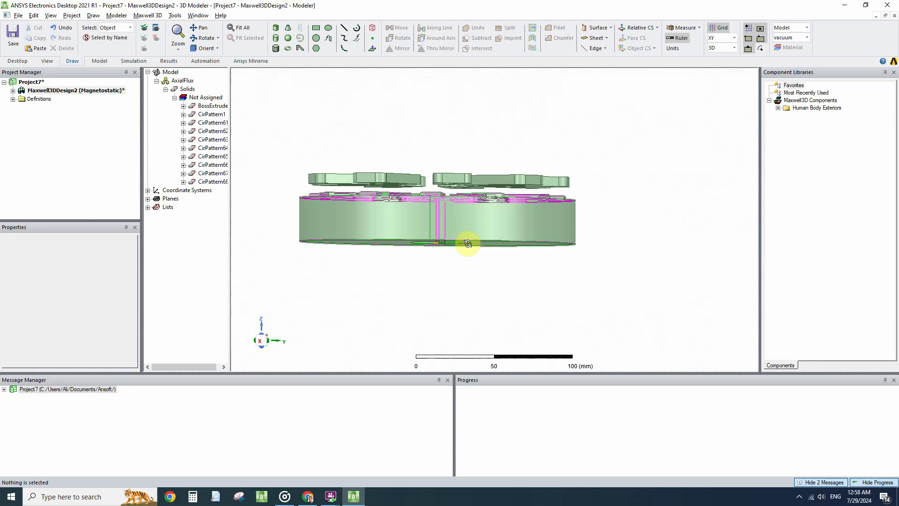
drag(568, 163, 257, 193)
right_click(327, 169)
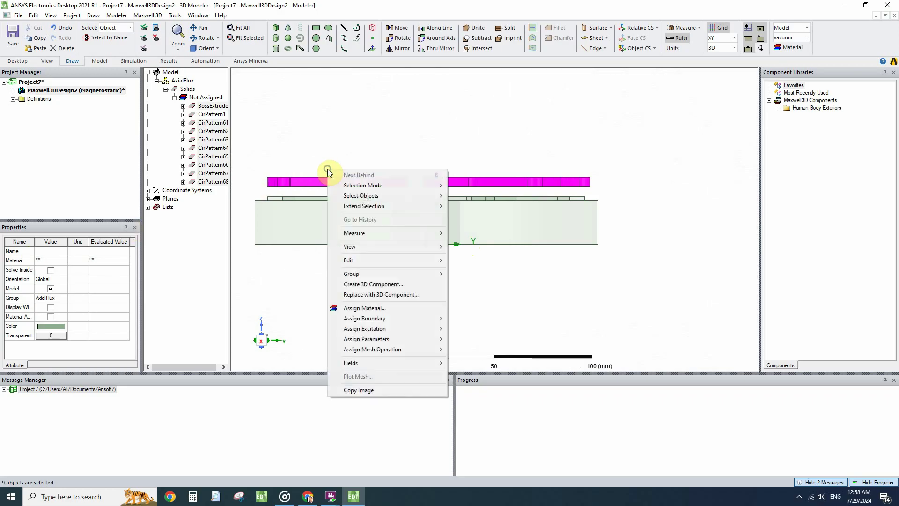
click(395, 310)
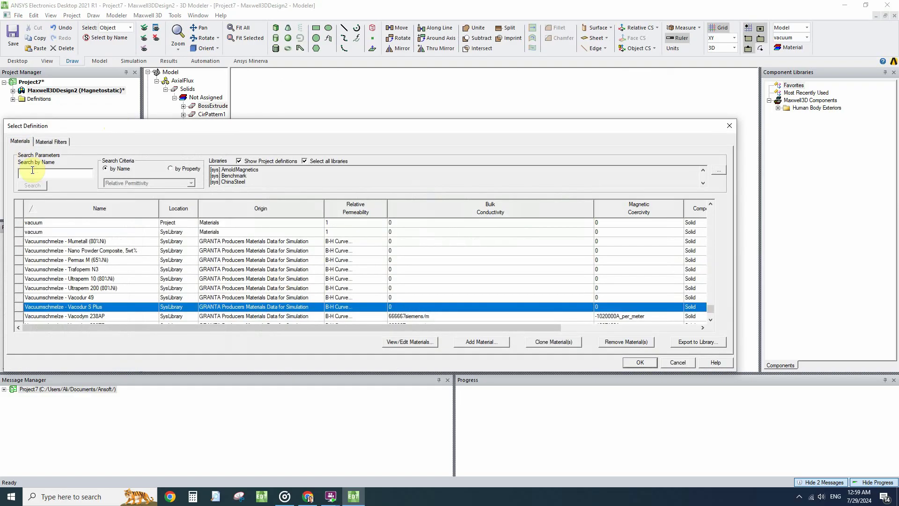
click(33, 170)
text(cop)
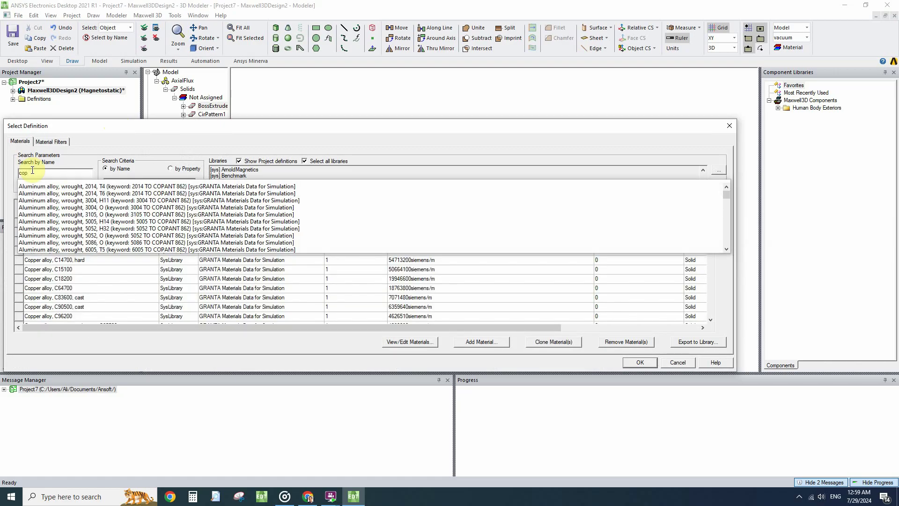
scroll(84, 236, down, 5)
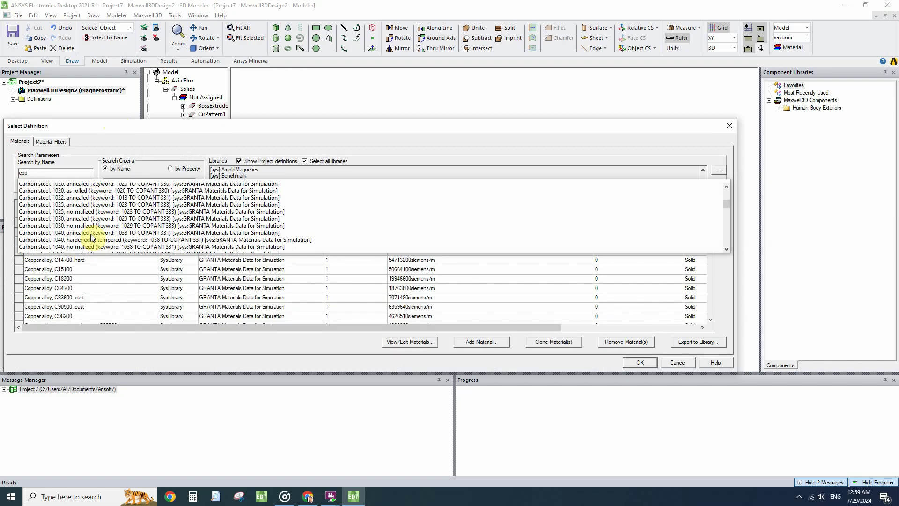
text(per)
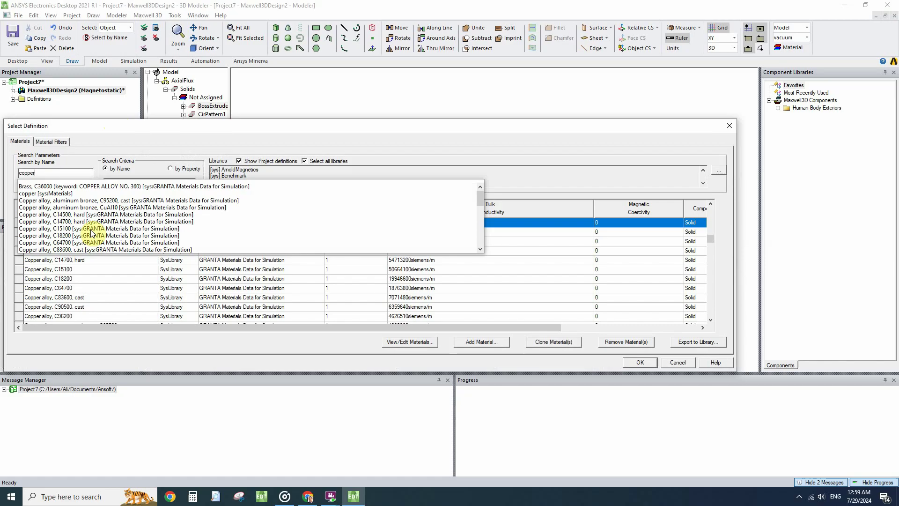
click(56, 192)
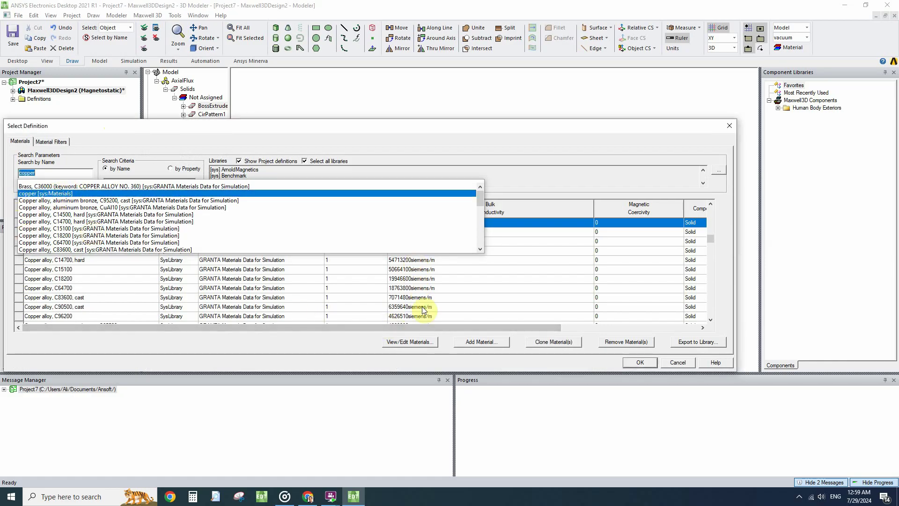
click(638, 361)
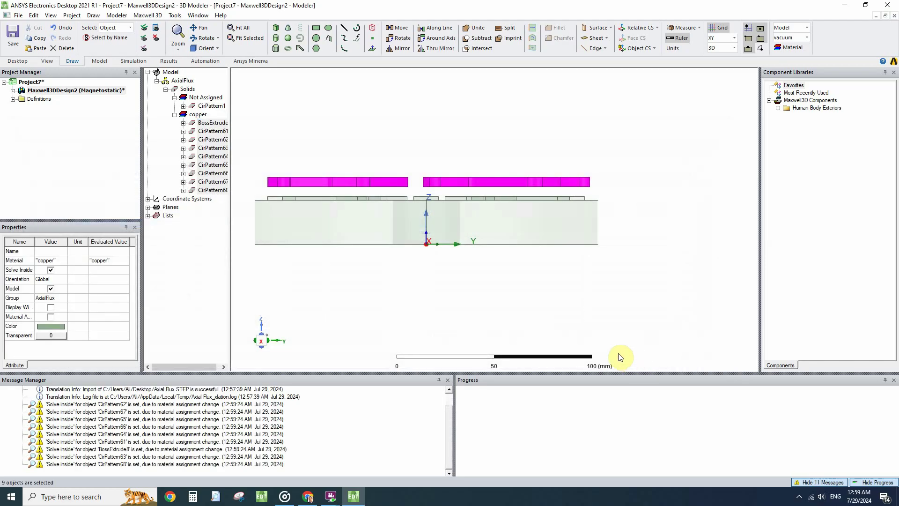
- Select the core and all the coils together and enable Solve Inside for them, then clear the selection
drag(644, 144, 231, 262)
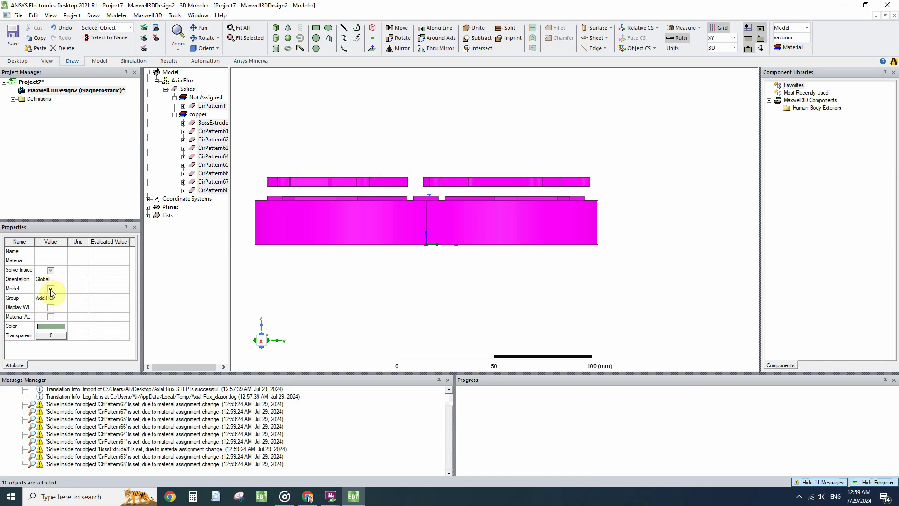
click(50, 270)
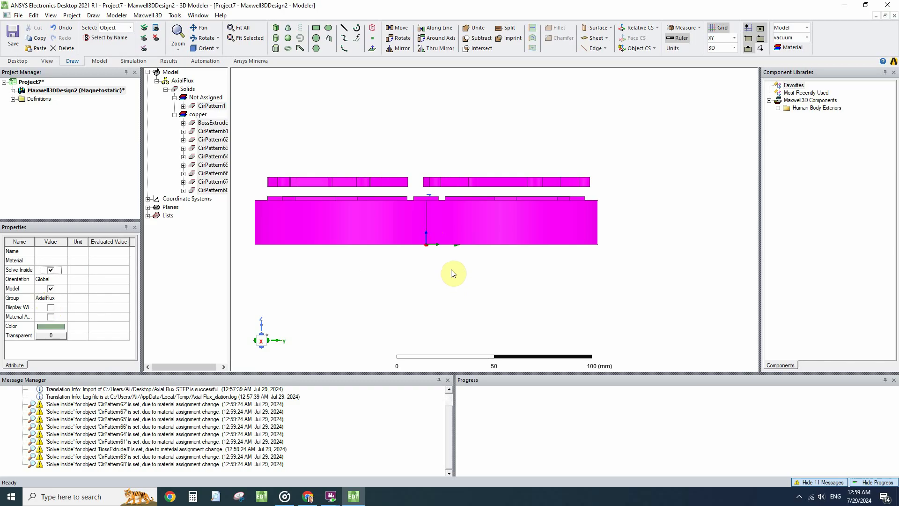
alt+drag(468, 227, 507, 260)
right_click(492, 260)
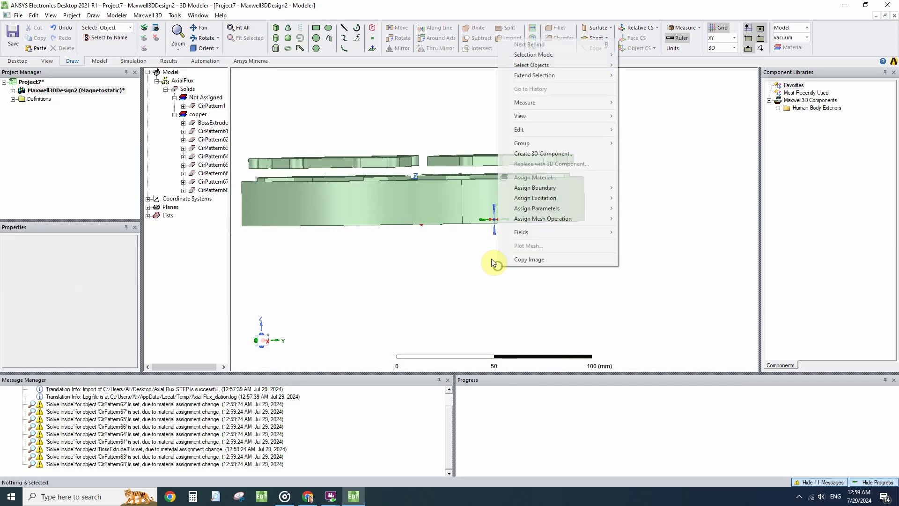
click(351, 126)
- Select all nine copper coils in a side view and hide them to expose the toothed core
alt+drag(401, 141, 421, 162)
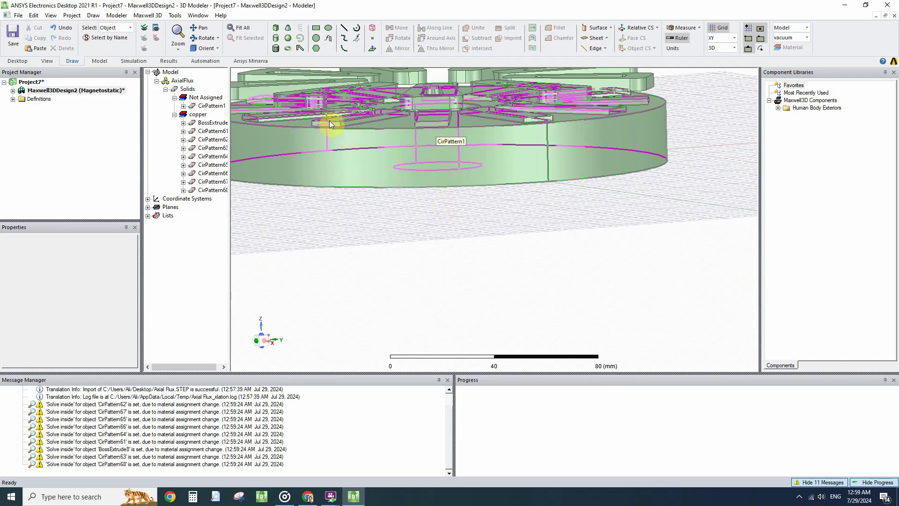
alt+drag(332, 135, 422, 171)
alt+double_click(423, 171)
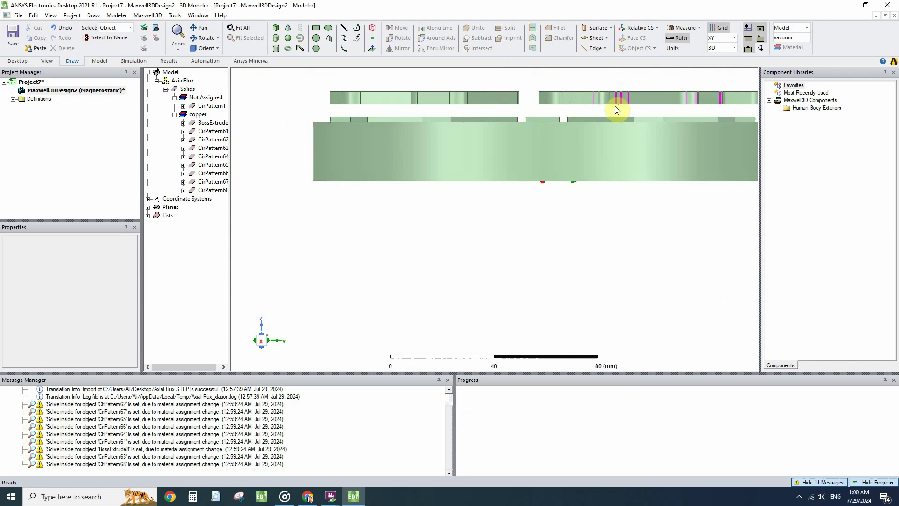
scroll(619, 107, down, 3)
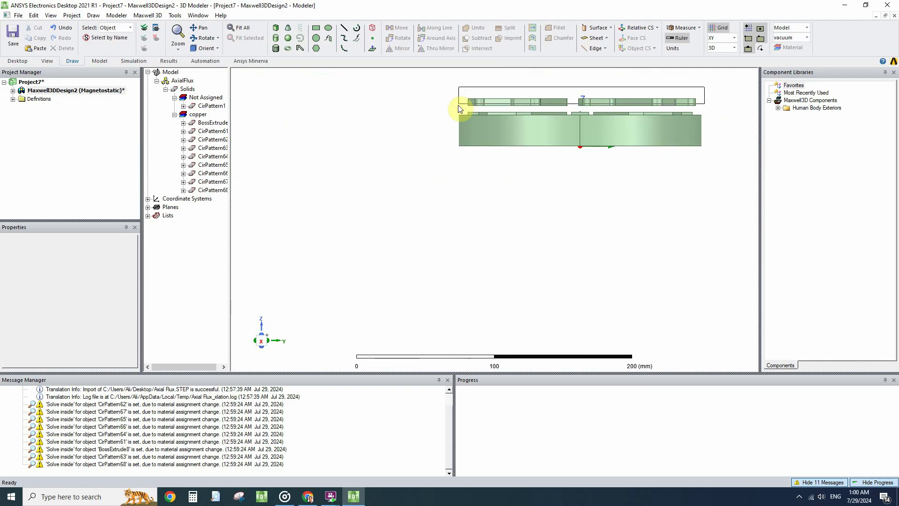
click(458, 105)
key(Delete)
mouse_move(463, 145)
alt+mouse_down()
mouse_move(466, 185)
mouse_move(469, 153)
alt+mouse_up()
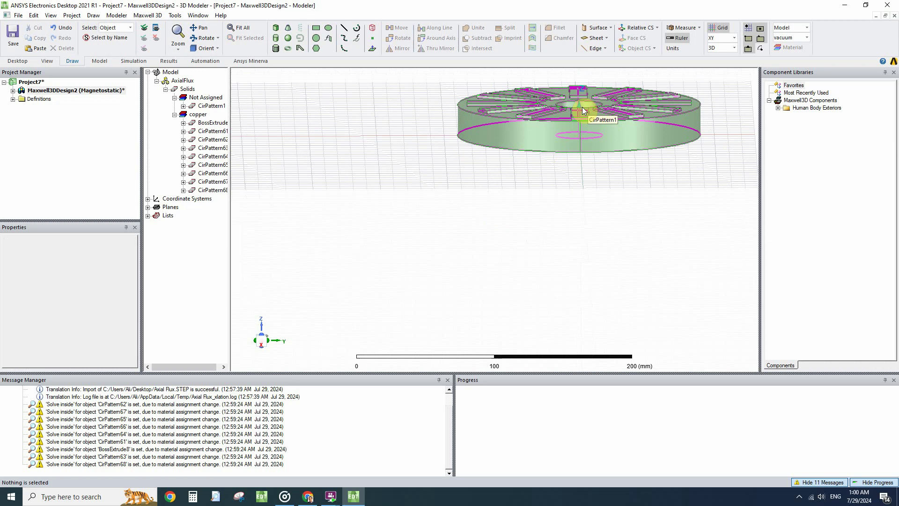
scroll(579, 114, up, 2)
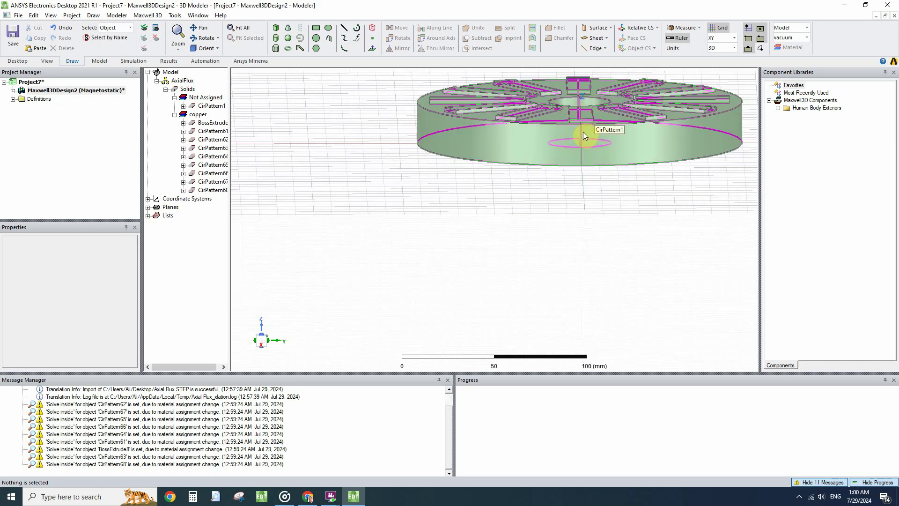
- Measure the position of the lower outer corner of a tooth where it meets the core's upper face
scroll(557, 195, up, 3)
right_click(554, 224)
mouse_move(632, 288)
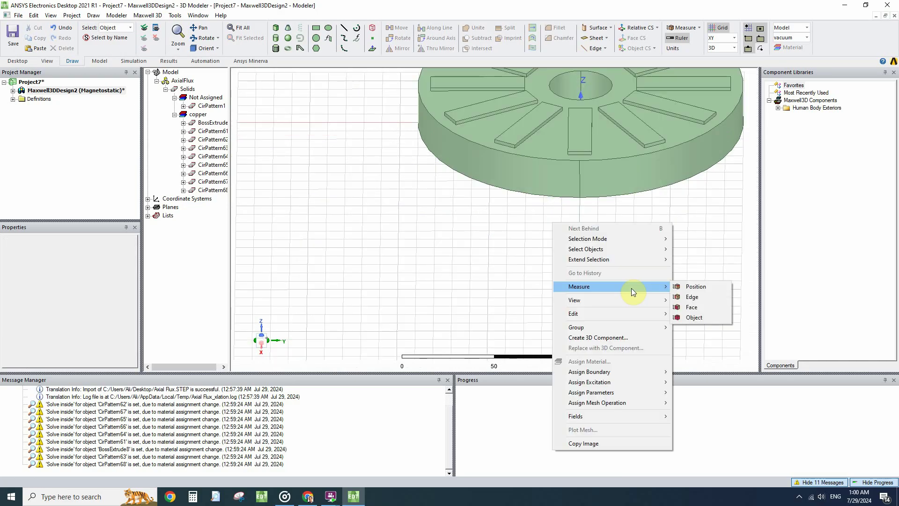
click(682, 286)
scroll(583, 133, up, 1)
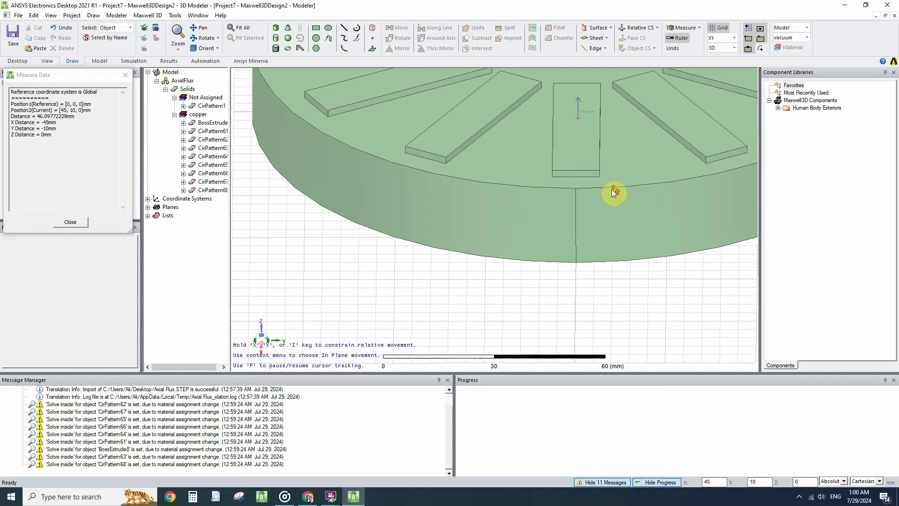
alt+drag(615, 193, 598, 159)
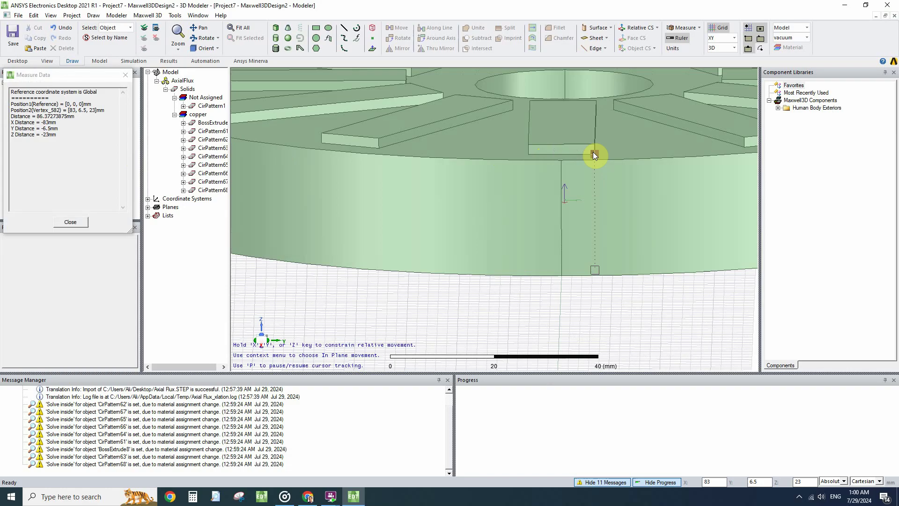
key(Escape)
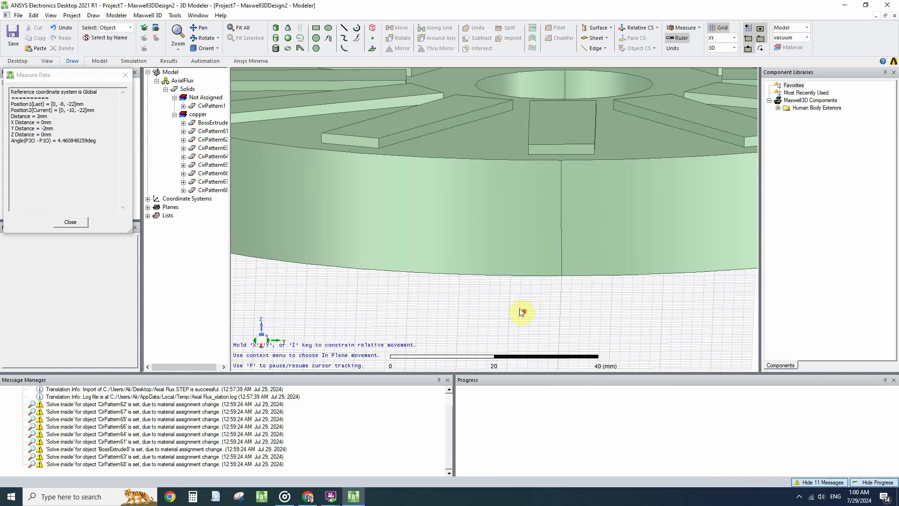
scroll(517, 307, down, 5)
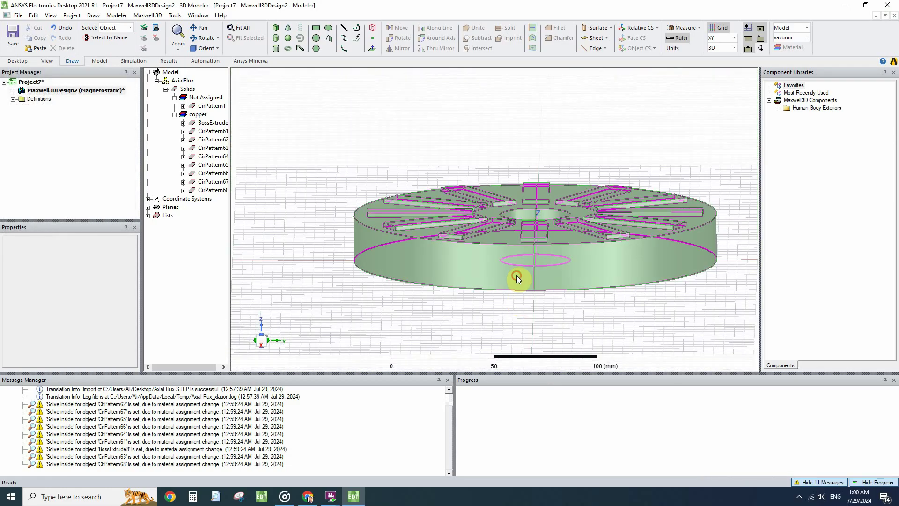
- Copy the toothed core and paste a duplicate in place, then clear the selection
click(516, 276)
right_click(517, 276)
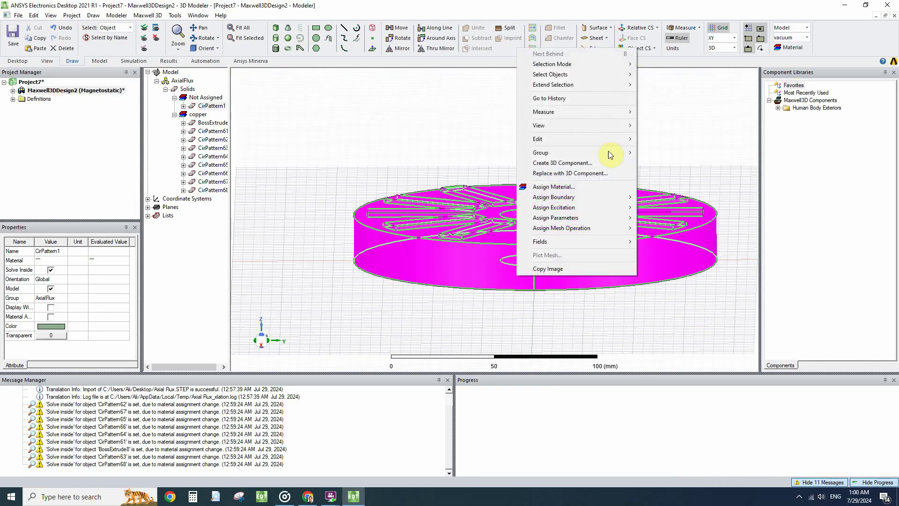
mouse_move(611, 111)
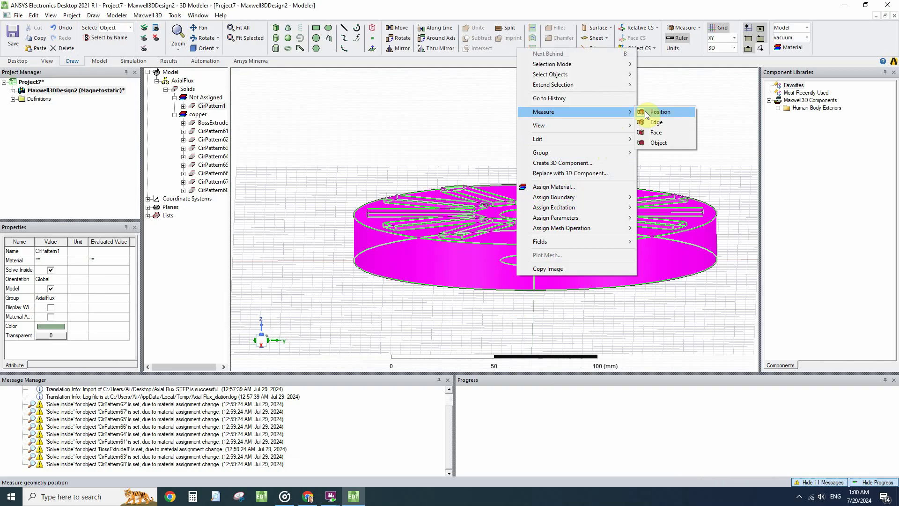
mouse_move(598, 127)
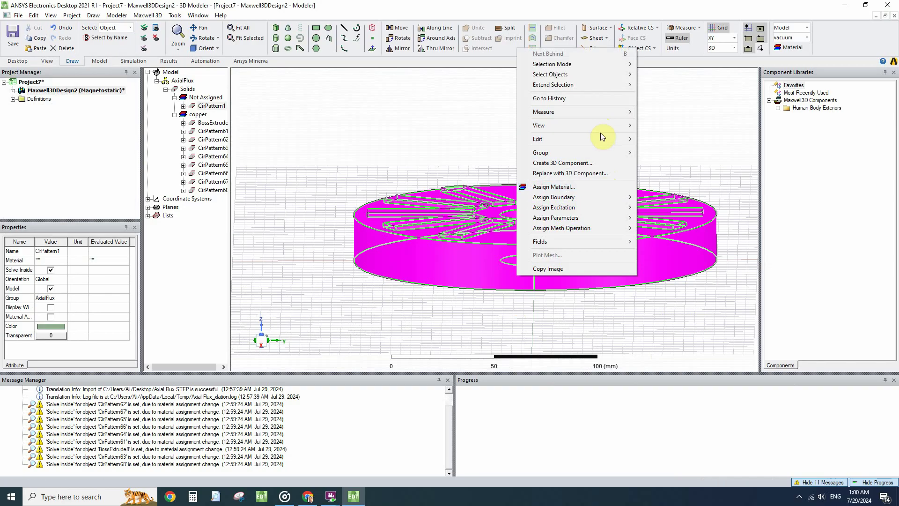
click(321, 124)
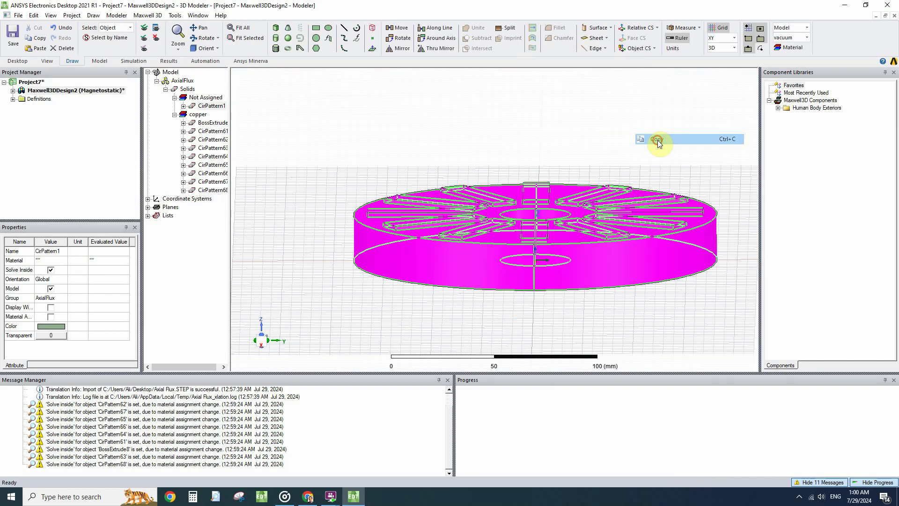
right_click(323, 122)
mouse_move(417, 212)
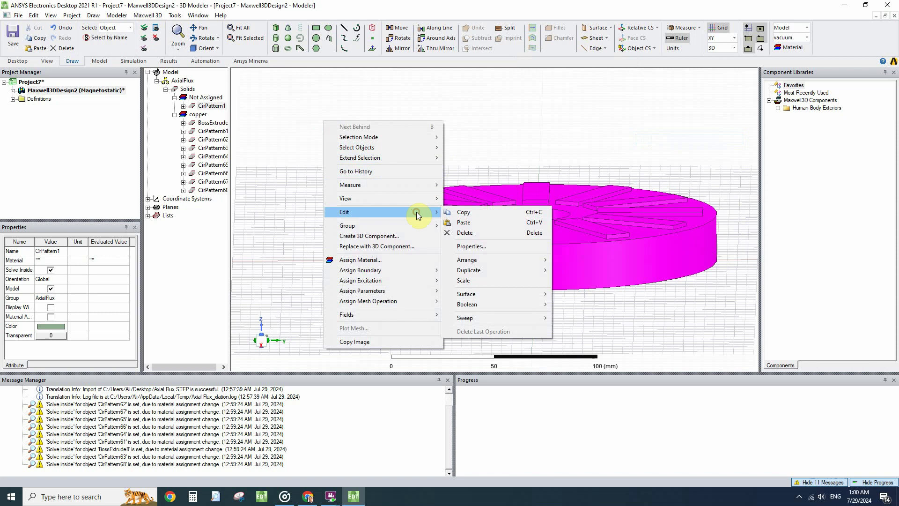
click(463, 223)
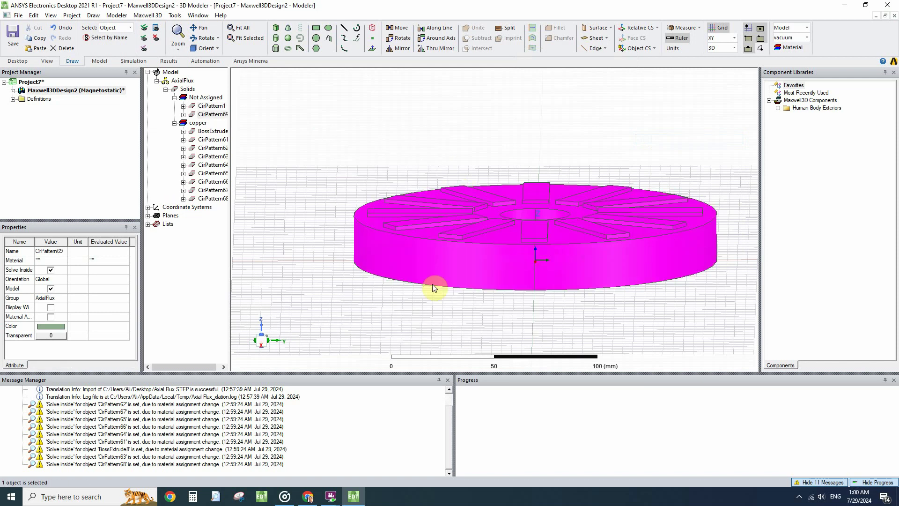
click(457, 326)
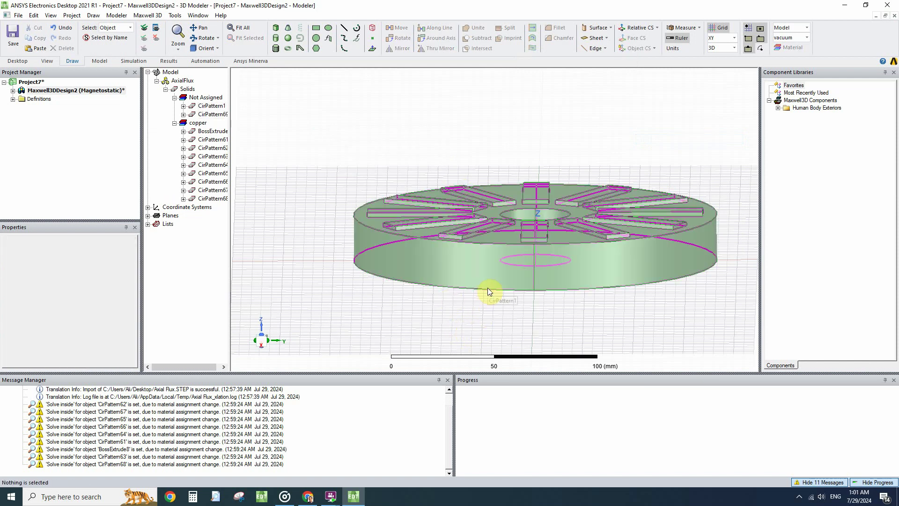
- Draw a cylinder centred at 0, 0, 23 mm with a 90 mm radius on the core's outer edge, extending upward to enclose the teeth
alt+drag(488, 288, 566, 279)
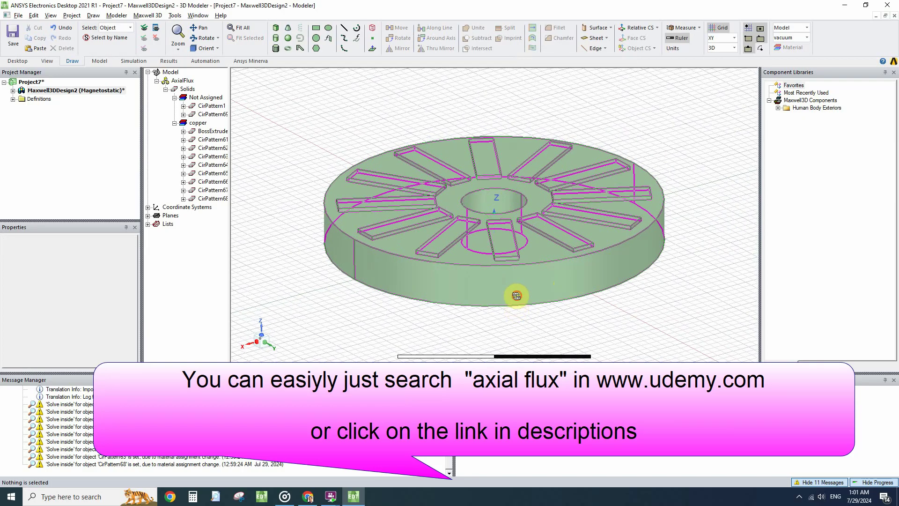
alt+drag(515, 295, 514, 284)
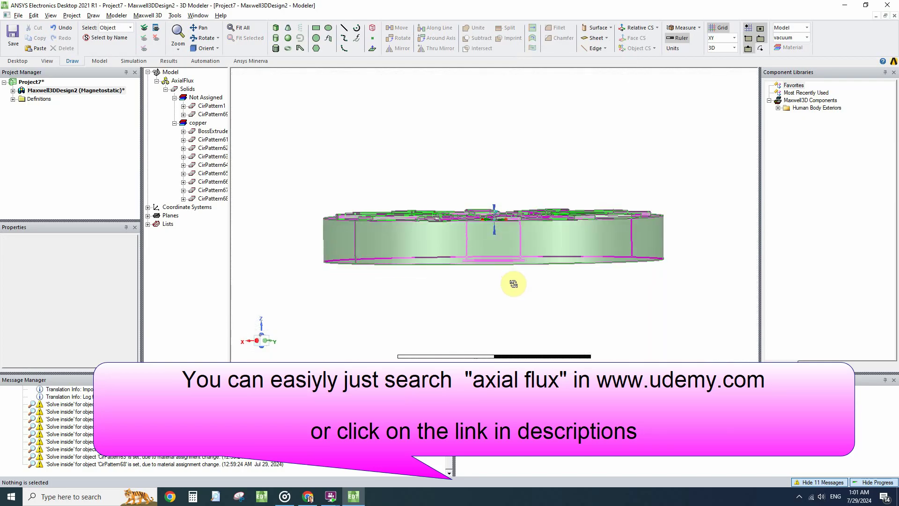
alt+double_click(508, 261)
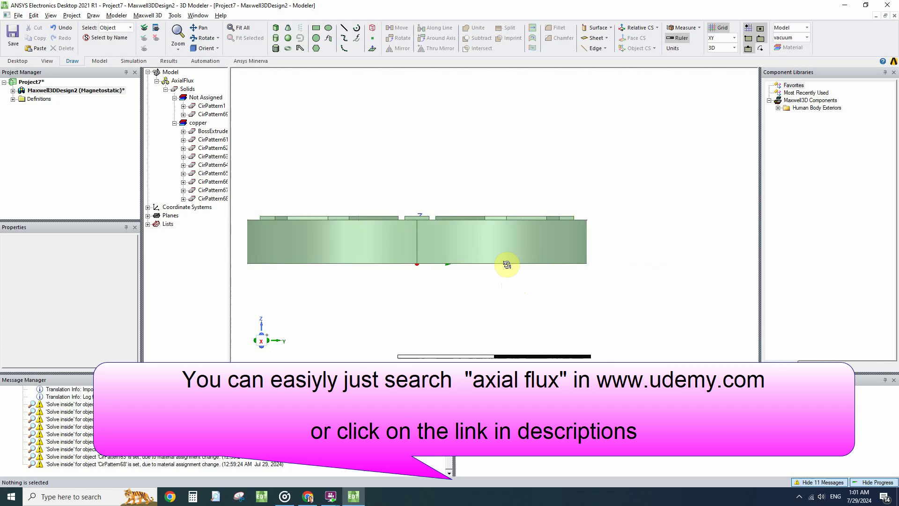
key(ctrl+d)
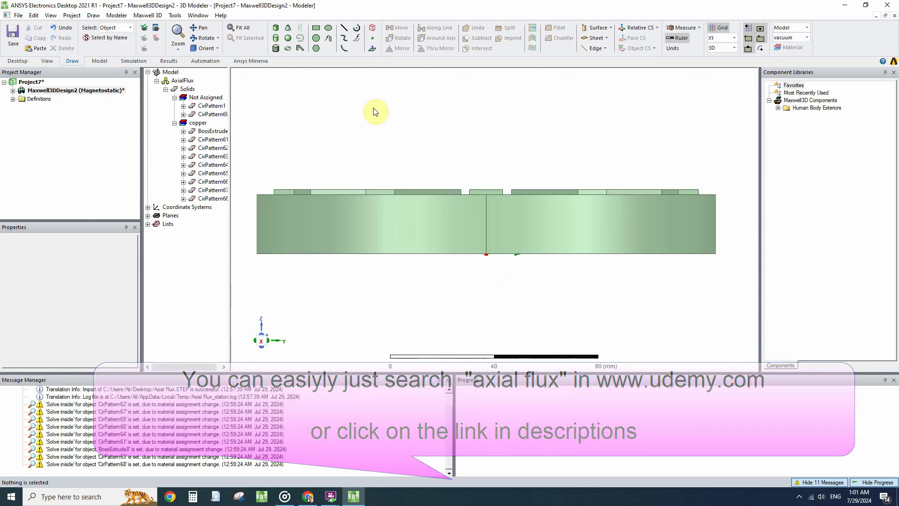
click(277, 38)
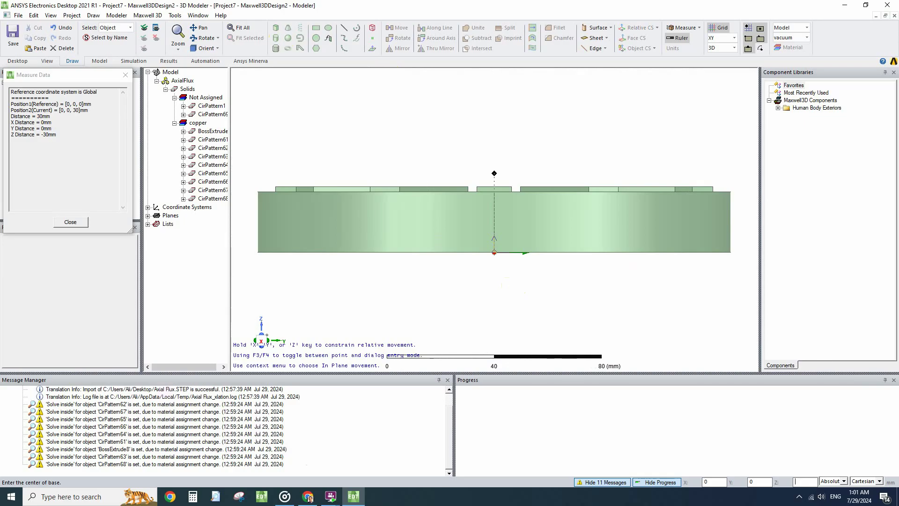
text(23.3)
key(Return)
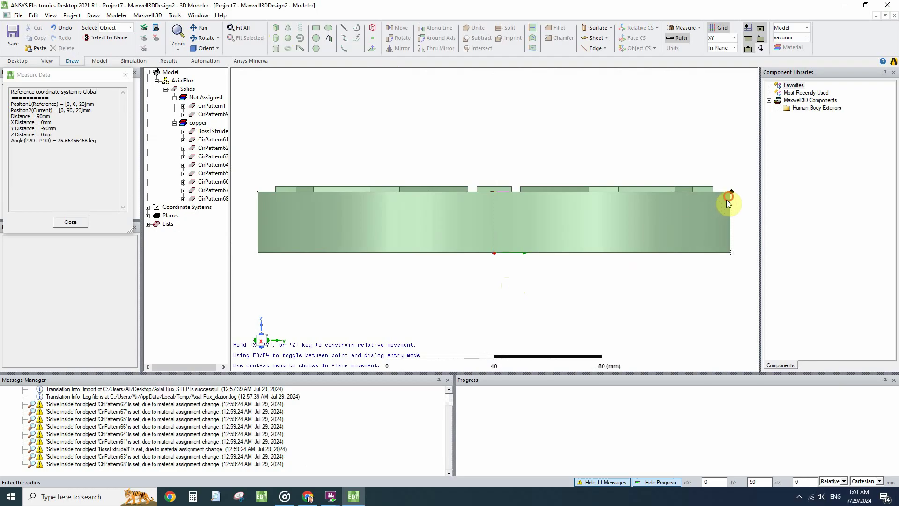
alt+drag(729, 195, 673, 236)
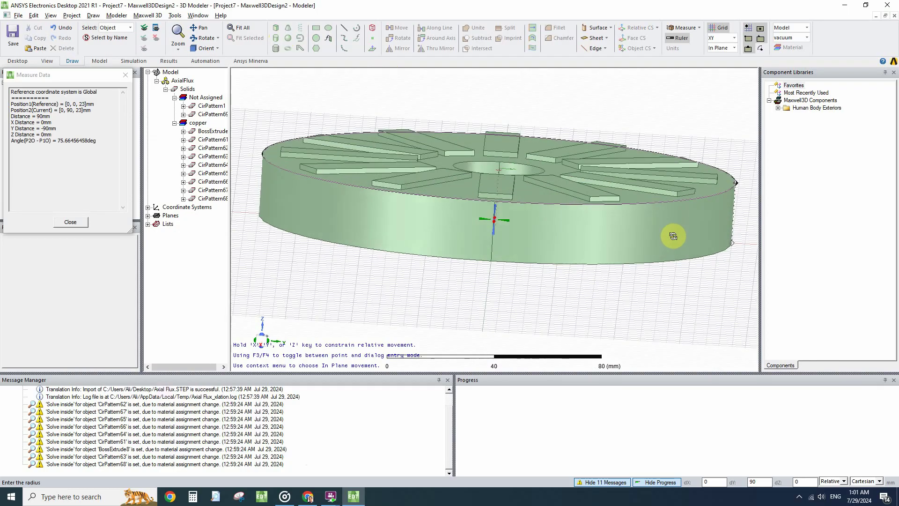
click(733, 183)
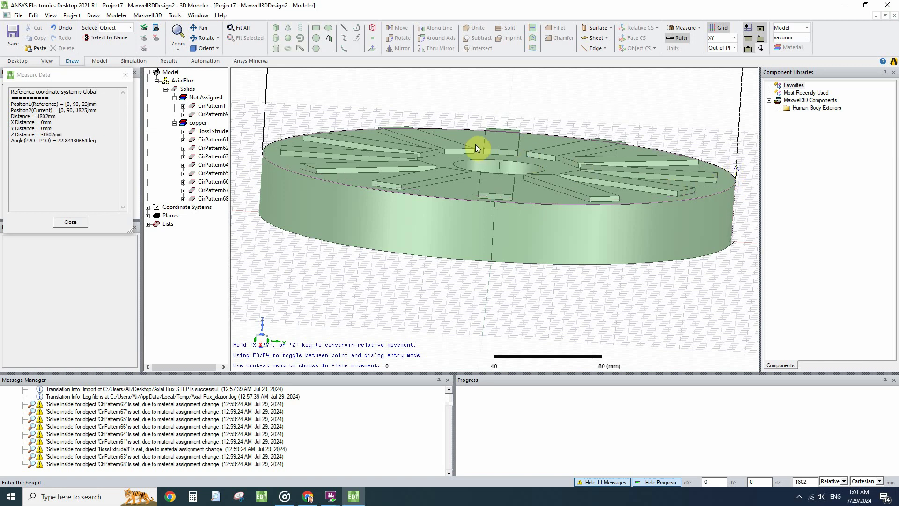
alt+drag(478, 145, 438, 145)
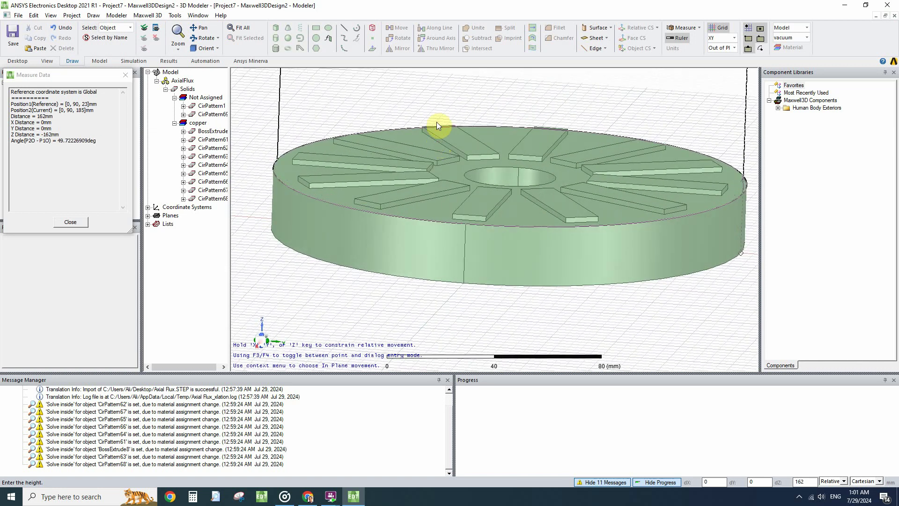
scroll(271, 135, down, 5)
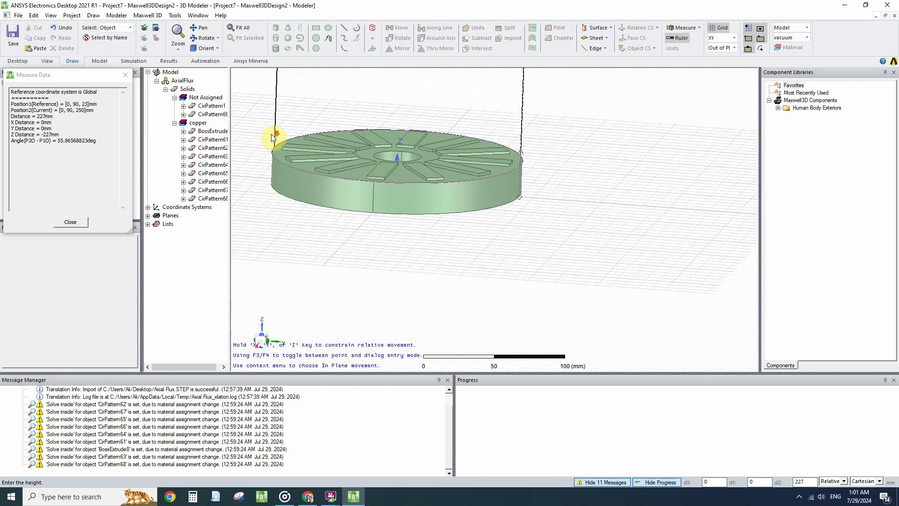
click(509, 115)
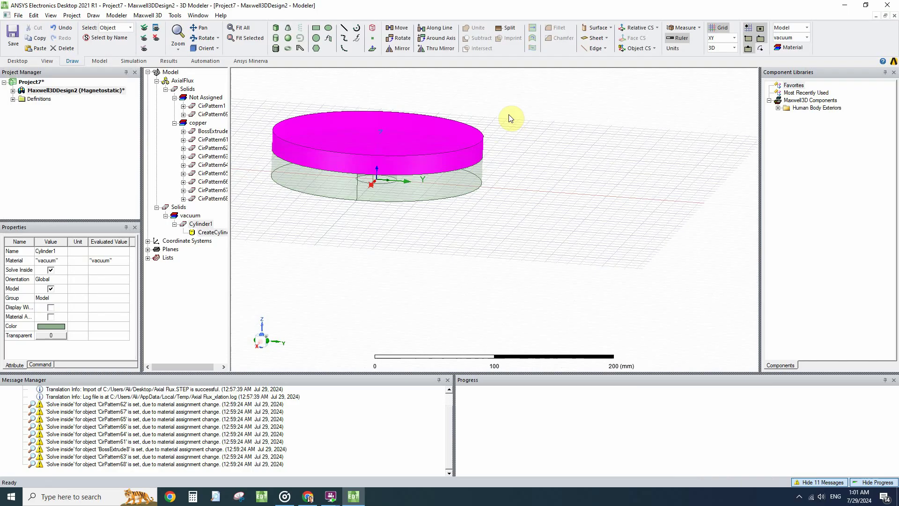
click(468, 237)
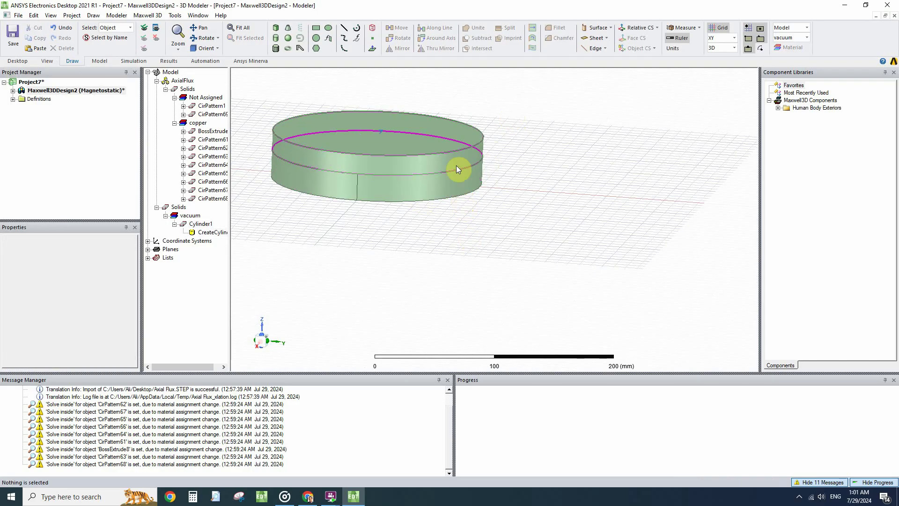
- Turn on wireframe display for the cylinder enclosing the teeth and clear the selection
click(458, 132)
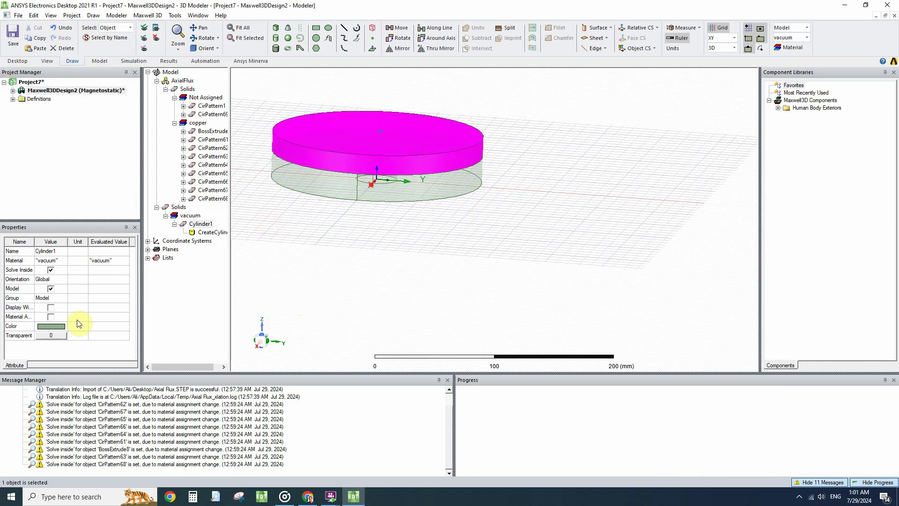
click(50, 307)
click(300, 253)
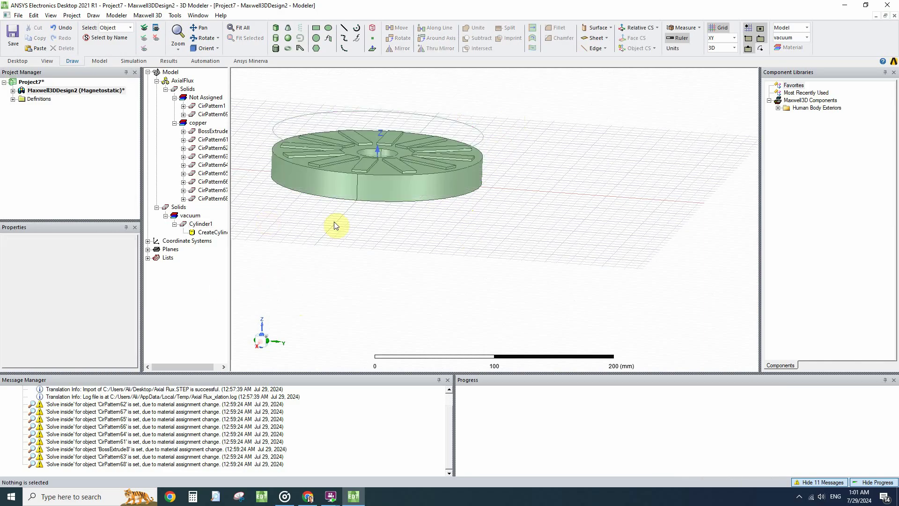
- Intersect the wireframe cylinder with the original core to keep only the teeth as a separate body
scroll(339, 218, up, 2)
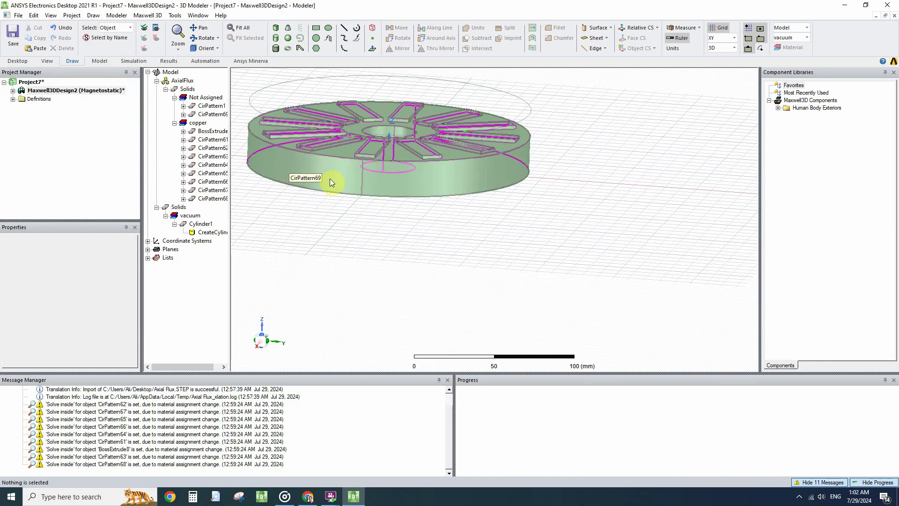
click(274, 92)
ctrl+click(249, 157)
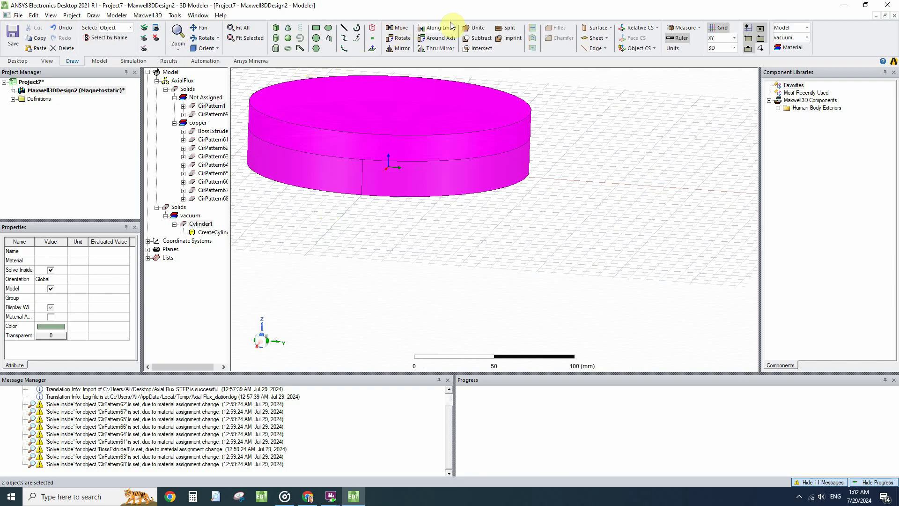
click(482, 47)
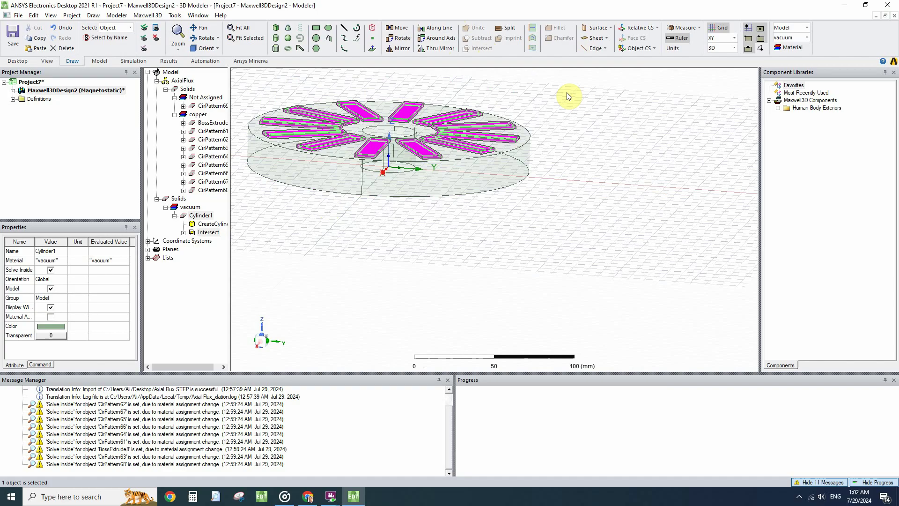
alt+drag(566, 92, 465, 145)
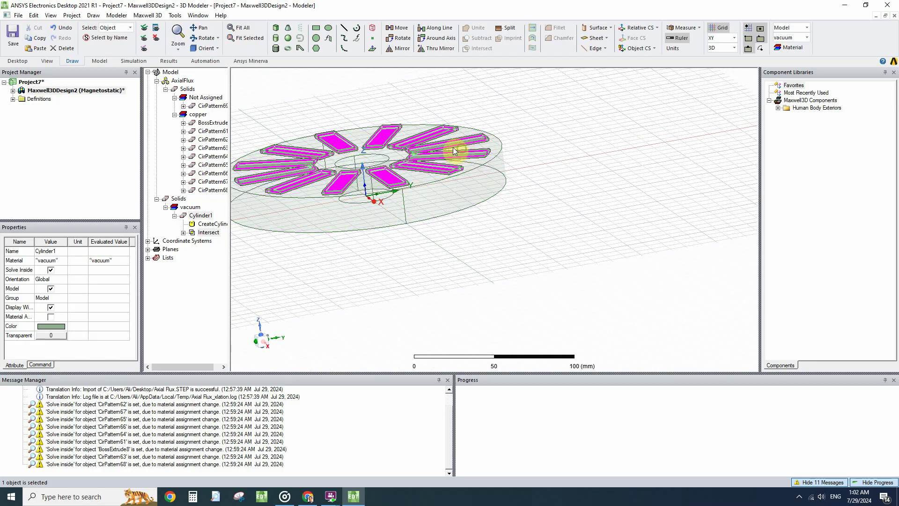
click(351, 245)
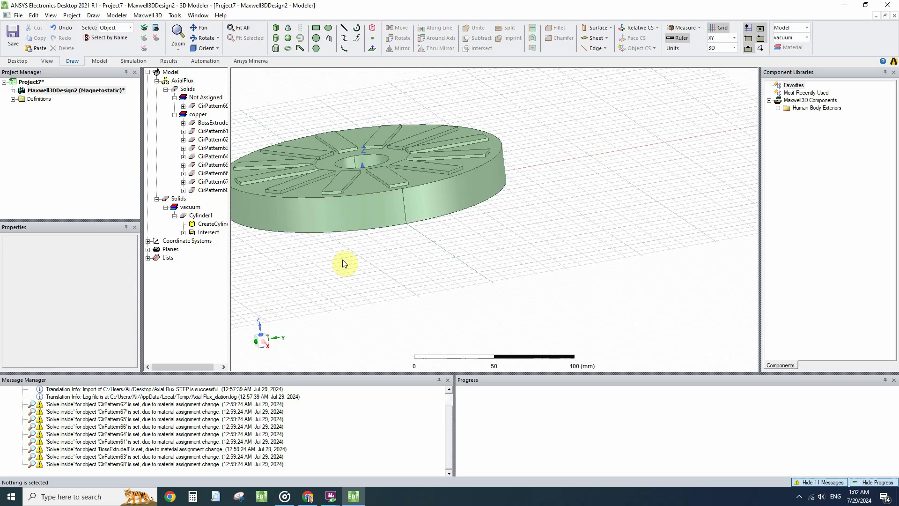
- Select the duplicated core and the intersected teeth body in turn to check which geometry each contains
click(345, 233)
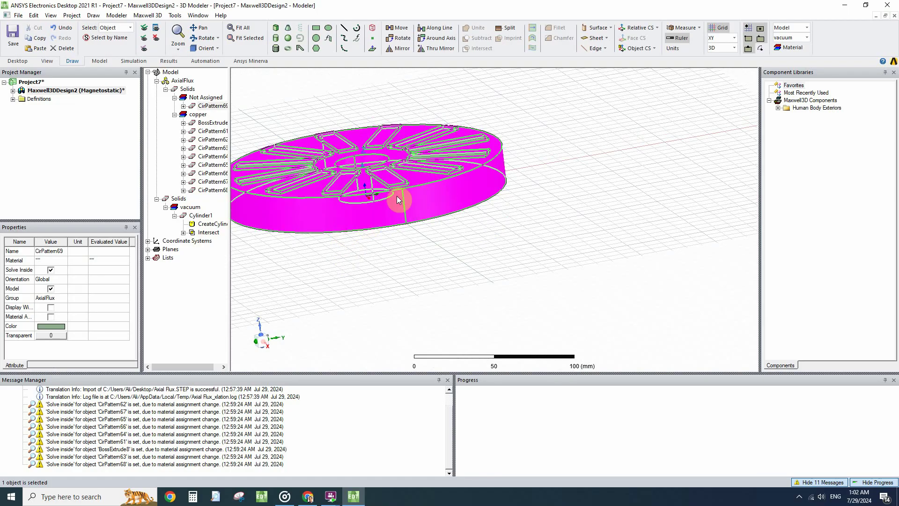
click(387, 281)
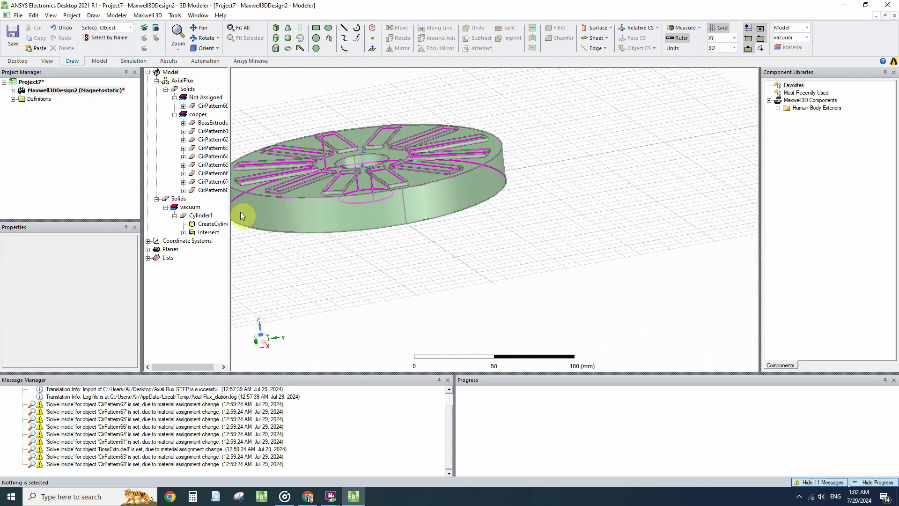
click(201, 216)
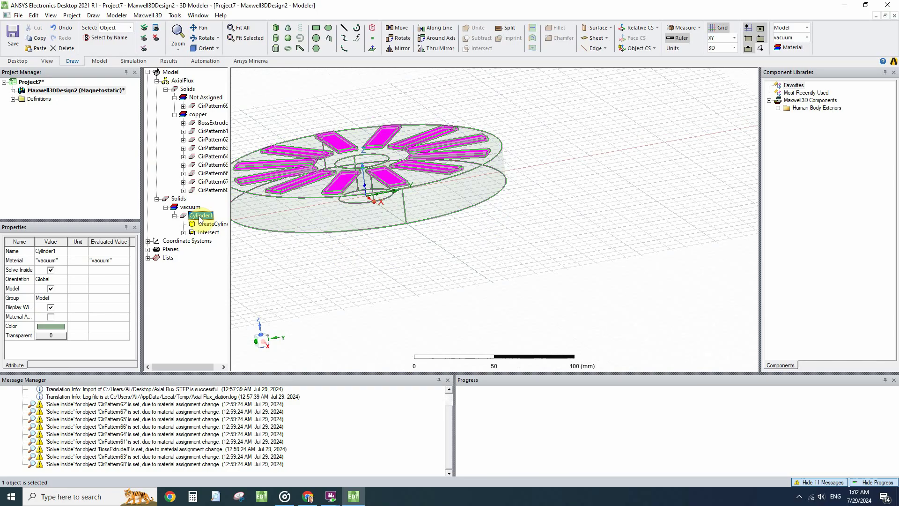
click(208, 107)
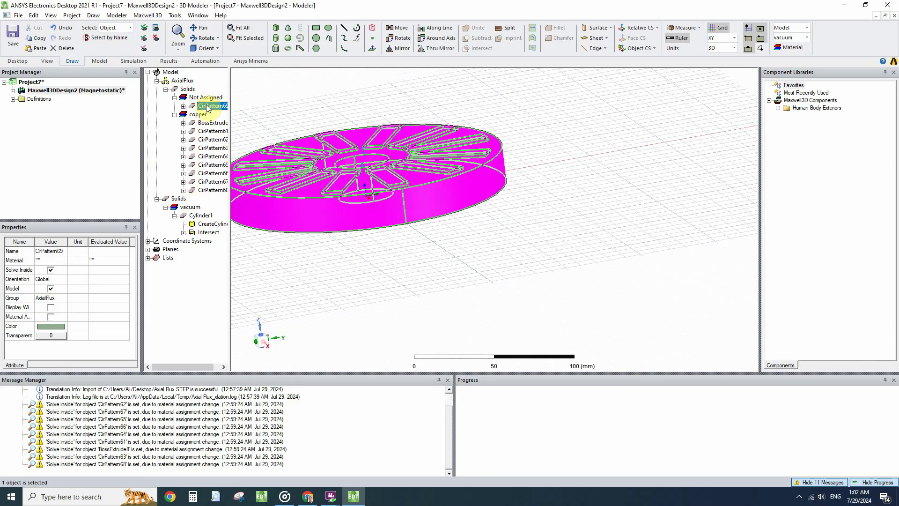
- Subtract the teeth body from the core disc, cloning the tool object before the operation, and check both resulting bodies
ctrl+click(190, 216)
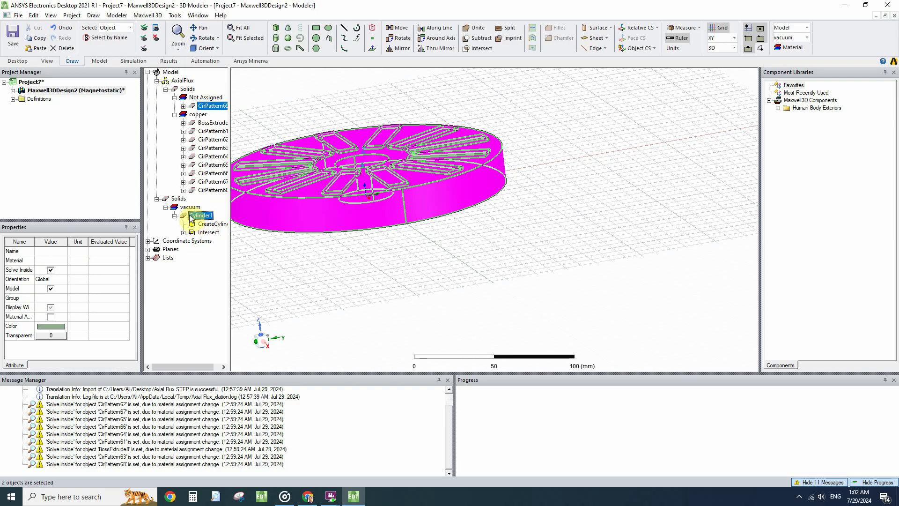
click(478, 41)
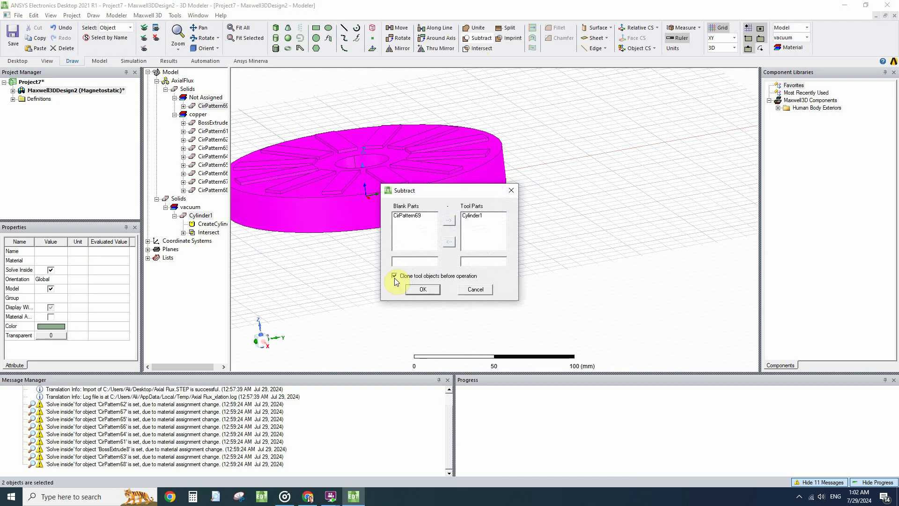
click(422, 290)
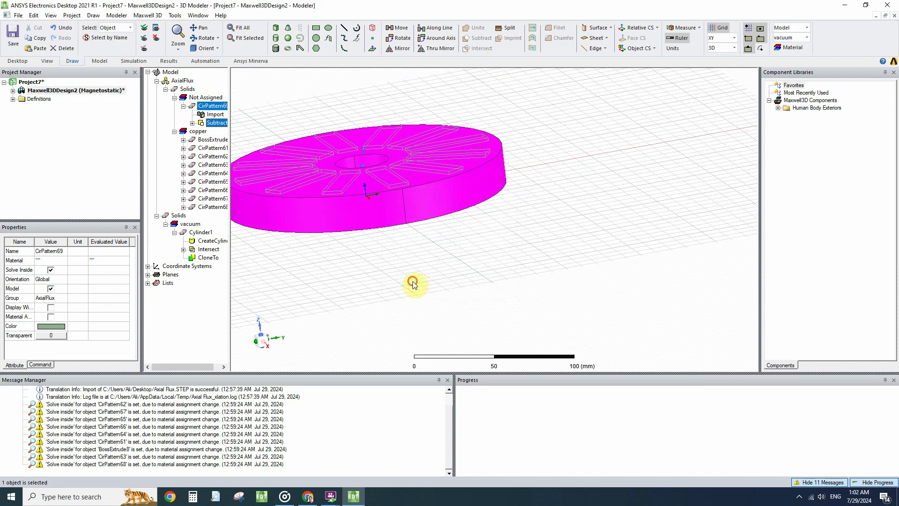
click(418, 288)
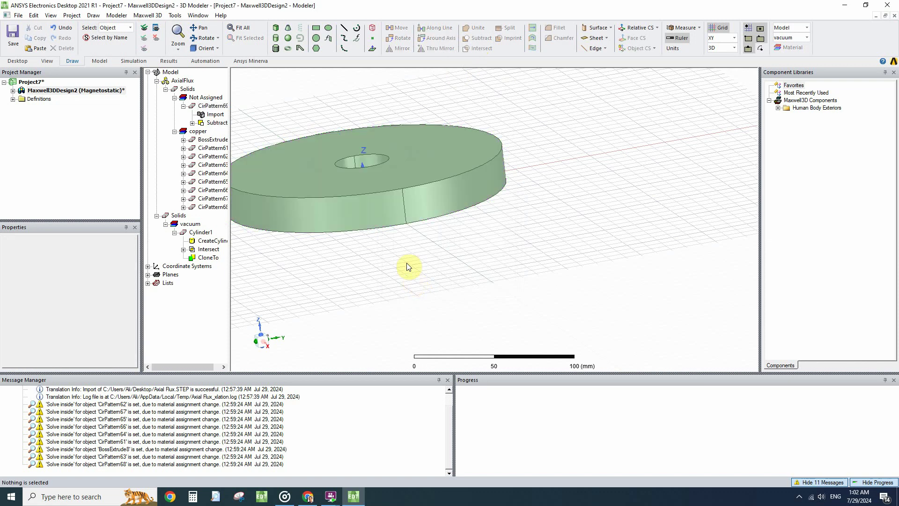
click(400, 221)
alt+drag(427, 157, 450, 201)
click(184, 235)
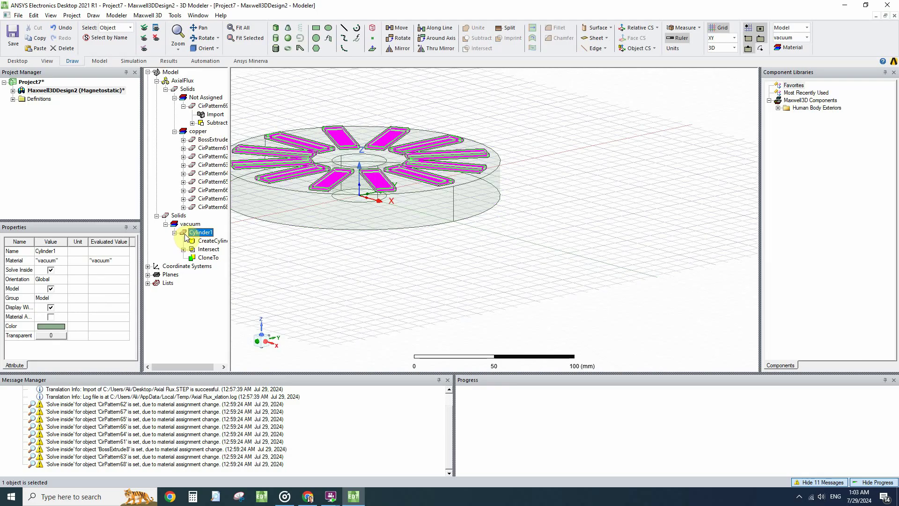
click(271, 253)
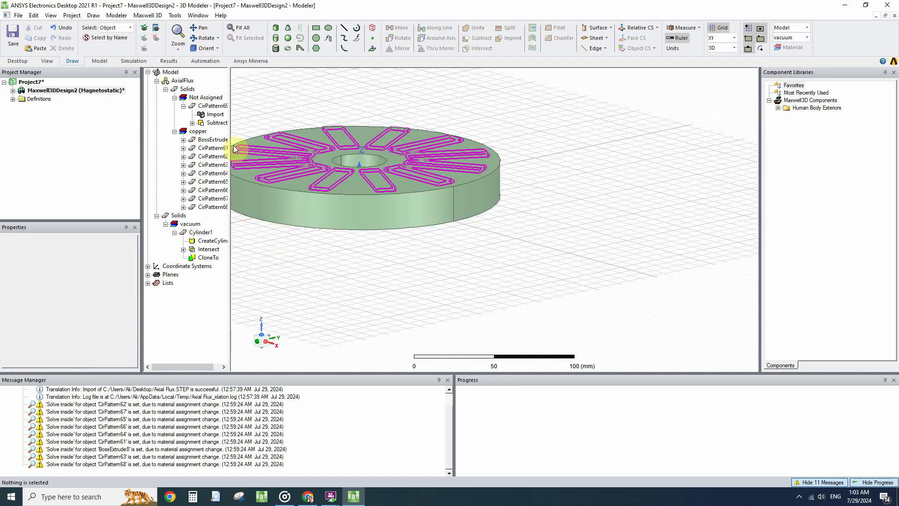
- Assign the steel_1010 material to the core disc and clear the selection
click(286, 215)
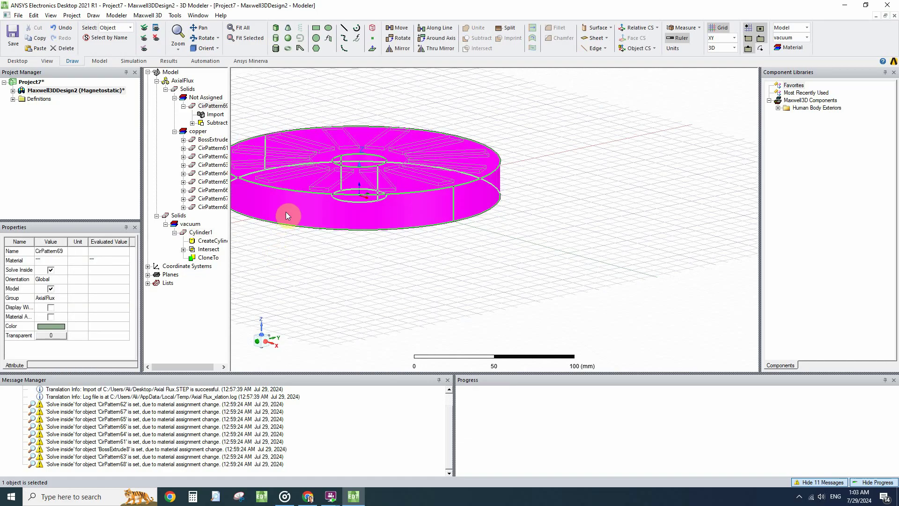
right_click(302, 214)
click(357, 356)
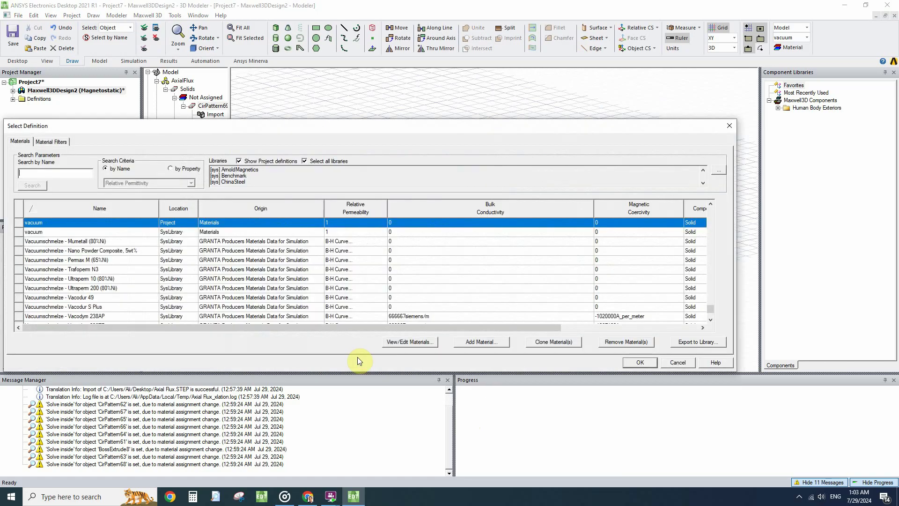
text(stell)
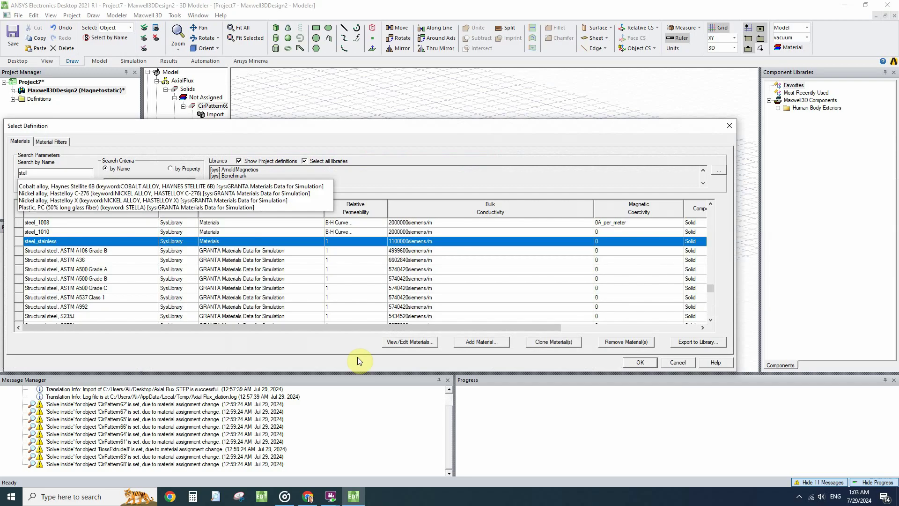
text(_1010)
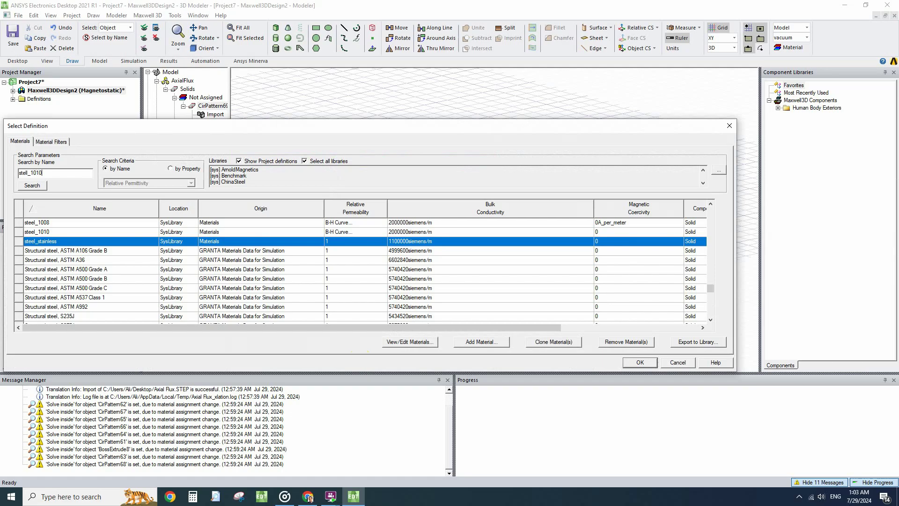
click(64, 237)
click(635, 366)
click(485, 303)
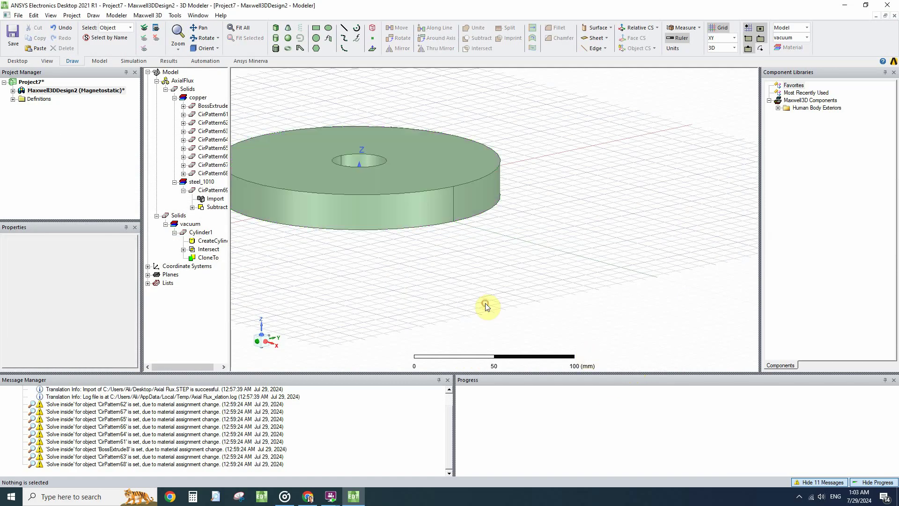
- Hide the core disc and turn off wireframe display for the teeth body
click(429, 217)
key(ctrl+h)
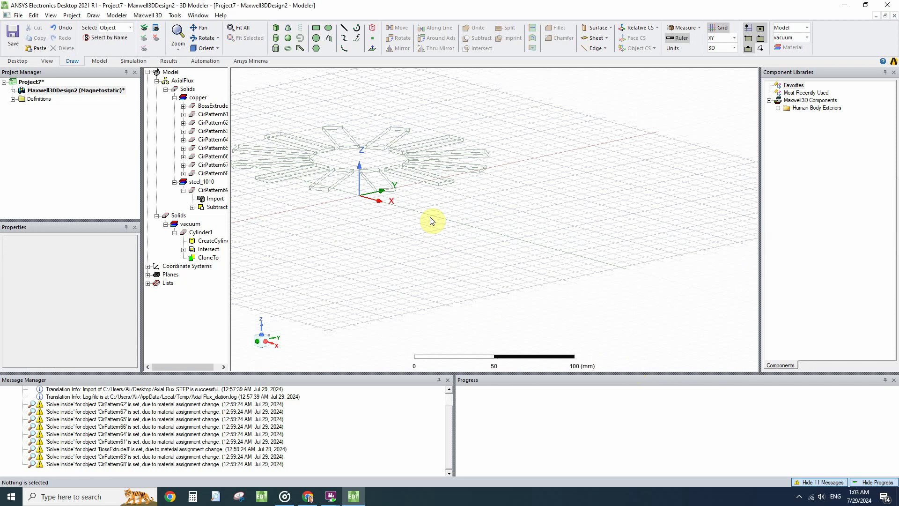
drag(458, 94, 234, 209)
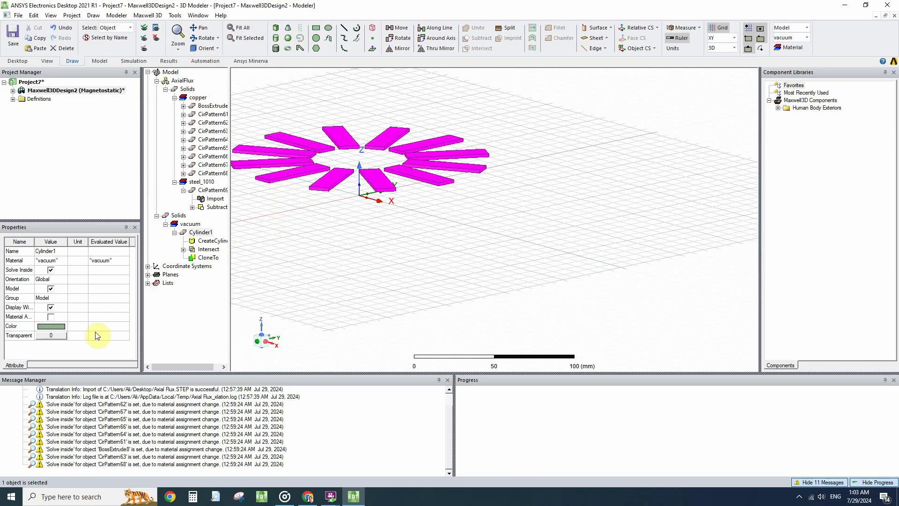
click(50, 309)
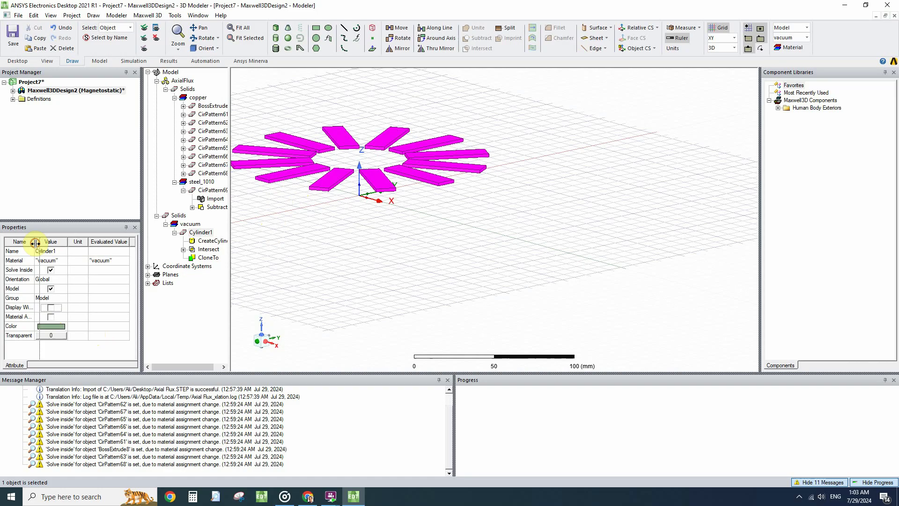
drag(35, 241, 52, 241)
click(280, 251)
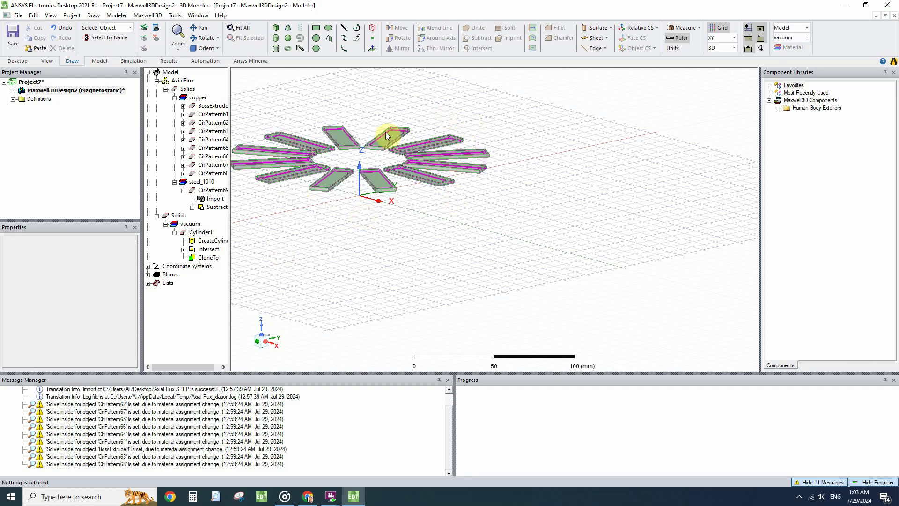
- Separate the teeth body into individual bodies, one per tooth
drag(473, 101, 248, 216)
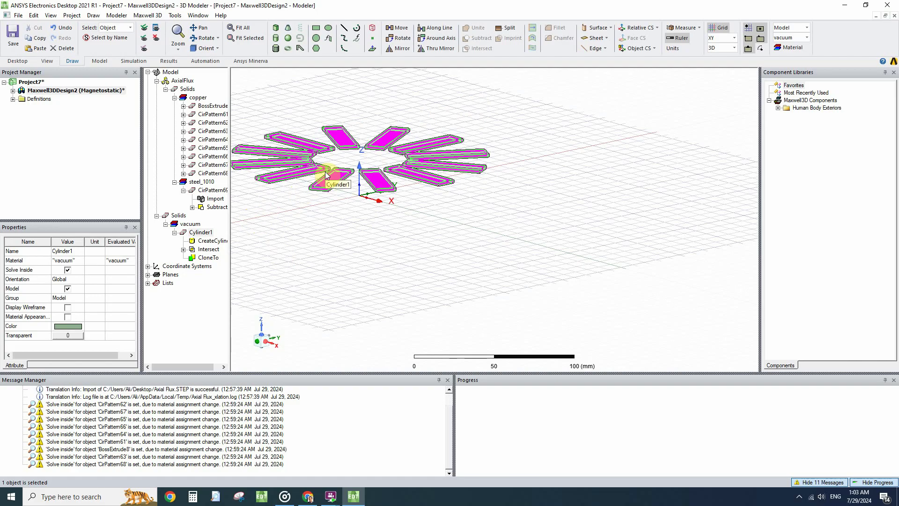
scroll(351, 184, up, 3)
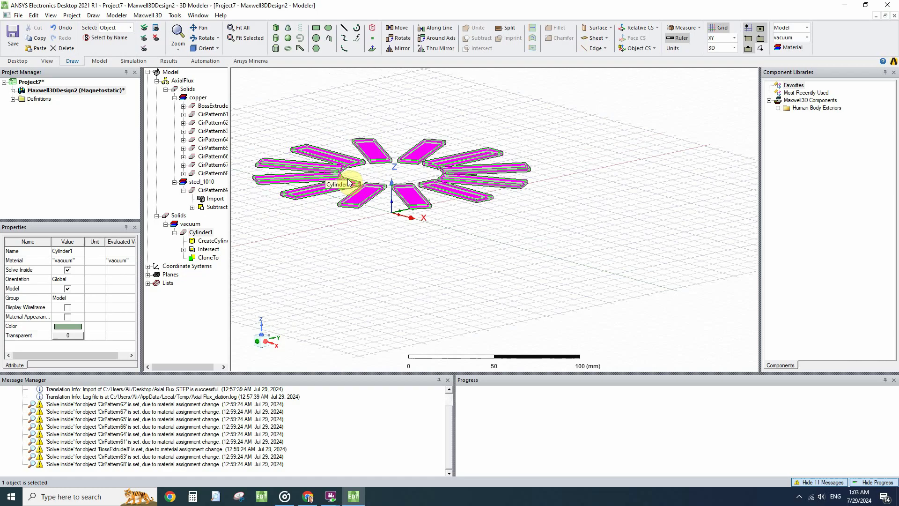
right_click(473, 174)
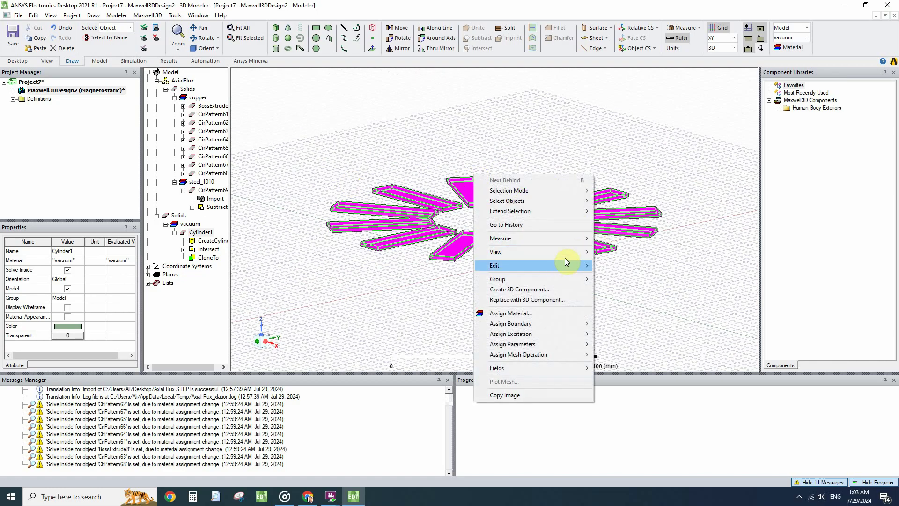
mouse_move(562, 265)
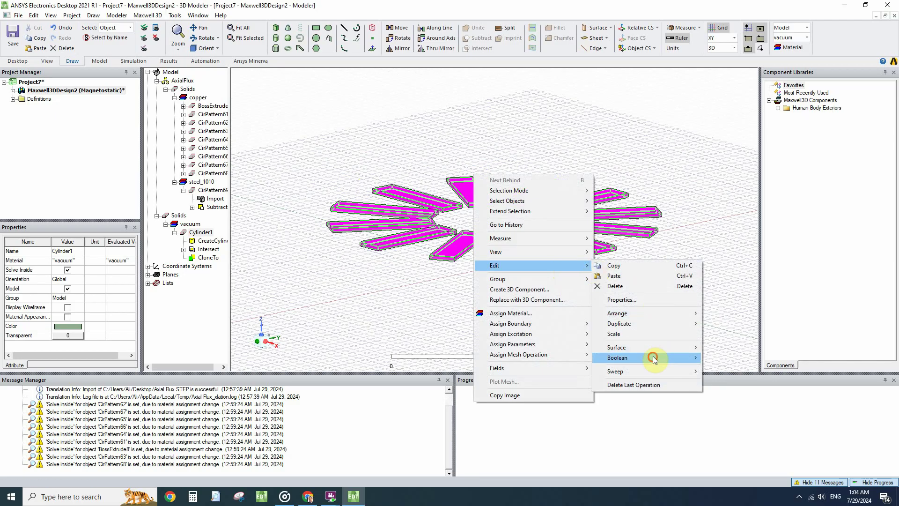
mouse_move(653, 357)
click(749, 397)
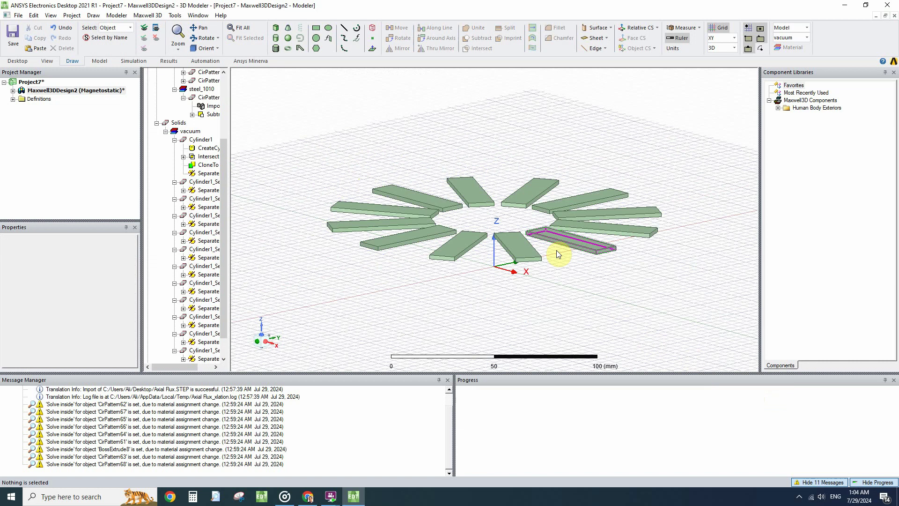
- Select the separated teeth one after another around the ring to check that each is an independent body
click(578, 243)
click(602, 216)
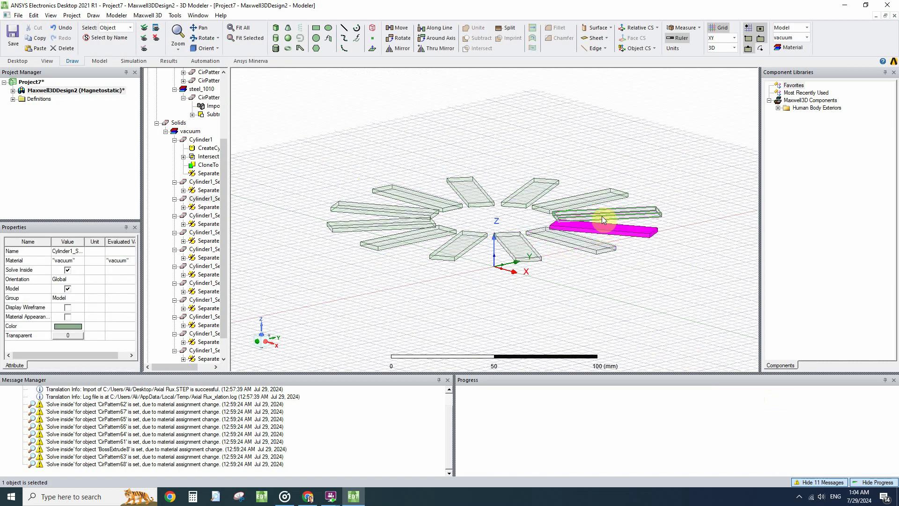
click(604, 211)
click(580, 199)
click(531, 192)
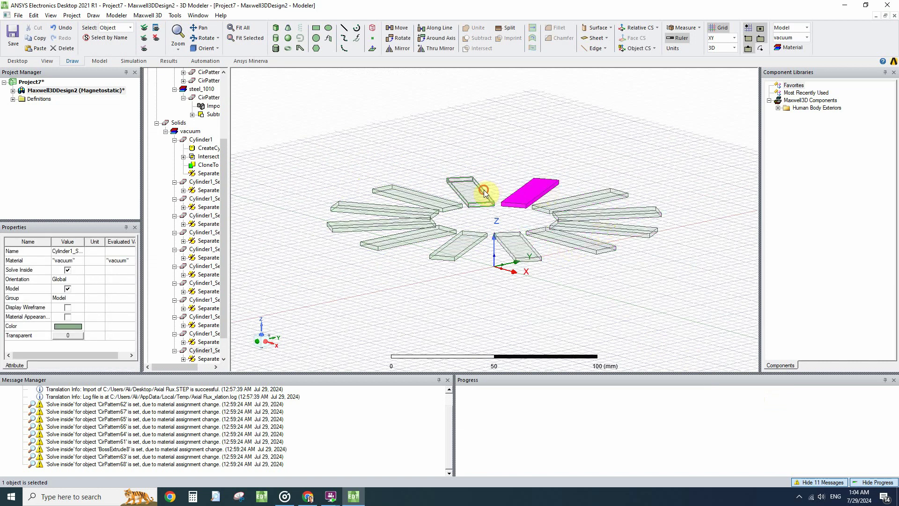
click(484, 192)
click(427, 201)
click(395, 209)
click(381, 225)
click(394, 246)
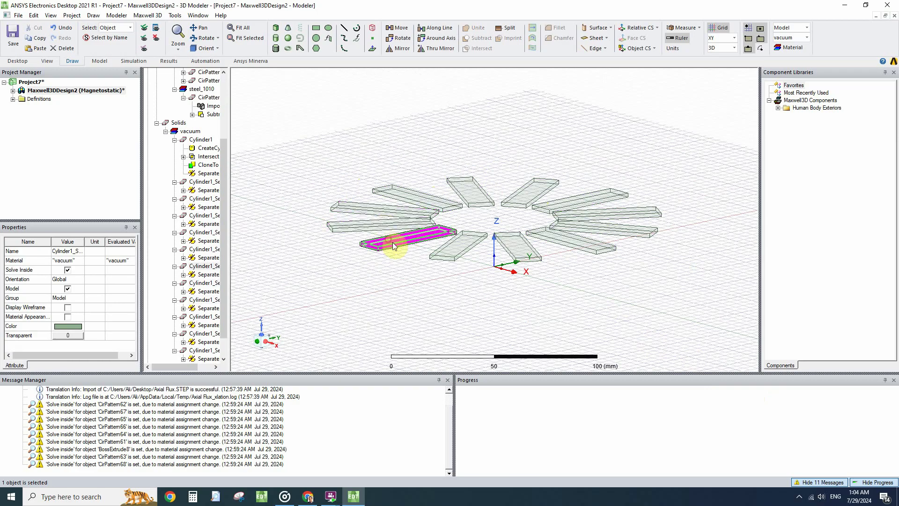
click(459, 247)
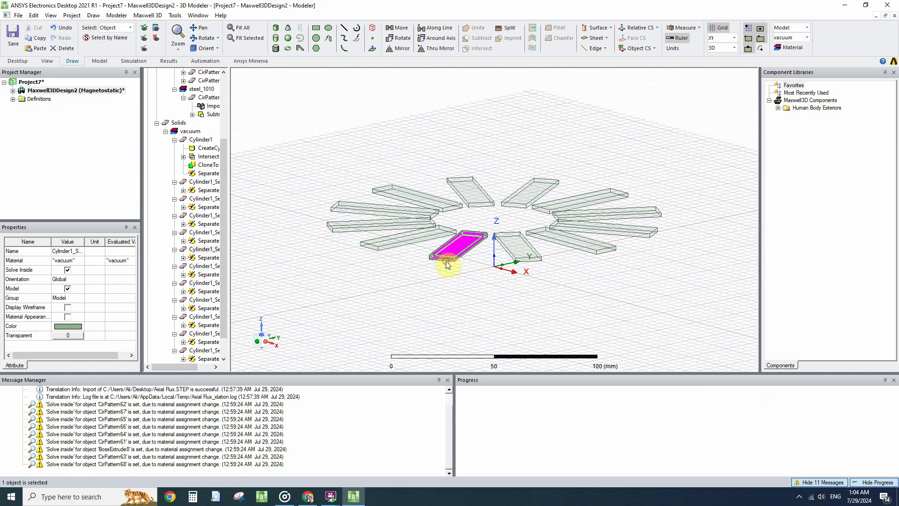
click(495, 289)
- Select every other piece around the ring, six in all, and colour them red
alt+drag(493, 293, 508, 282)
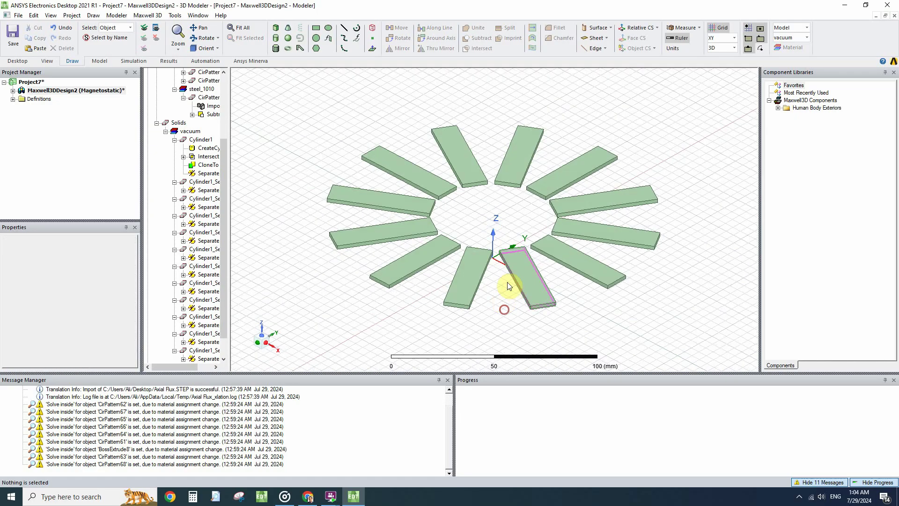
click(525, 288)
ctrl+click(598, 235)
ctrl+click(581, 172)
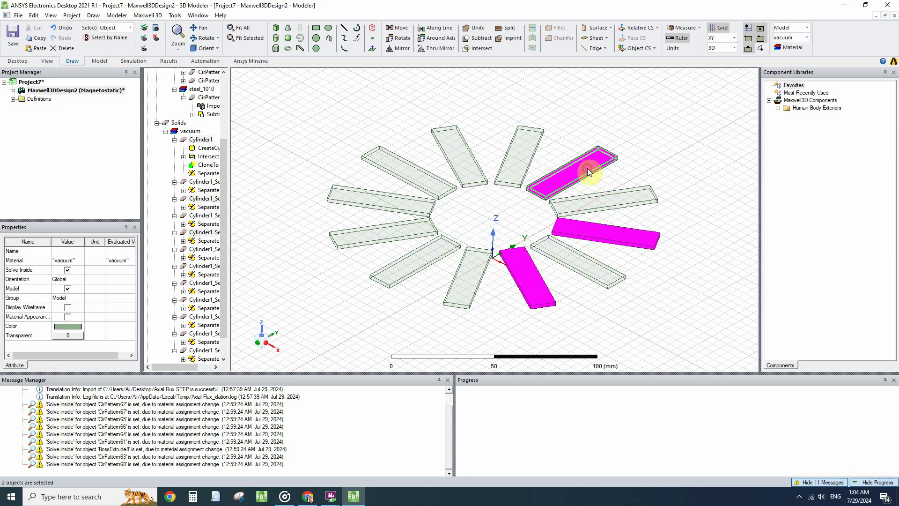
ctrl+click(465, 156)
ctrl+click(372, 203)
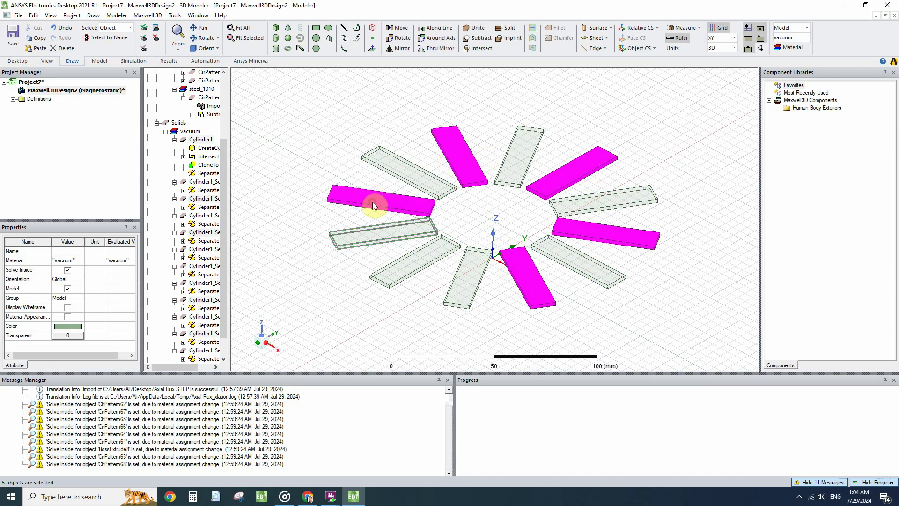
ctrl+click(398, 260)
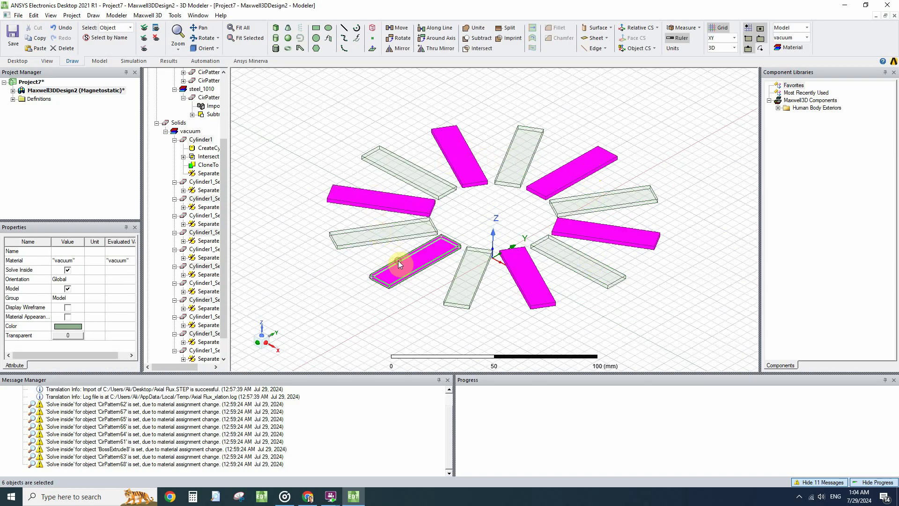
click(76, 326)
click(355, 205)
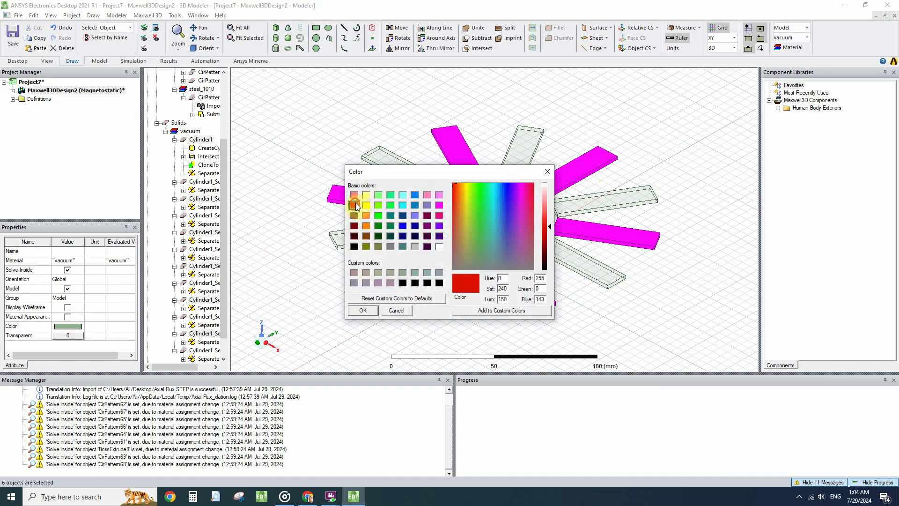
click(361, 310)
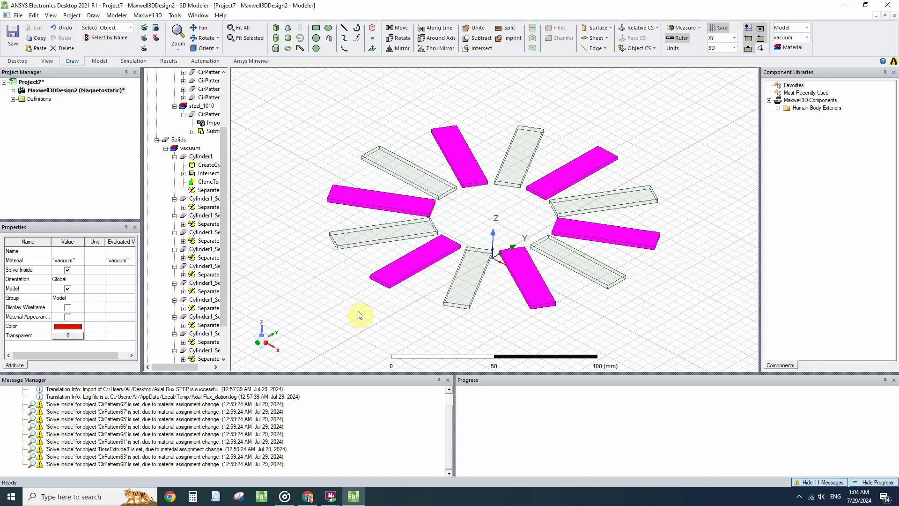
- Open material assignment for the six red magnets and select NdFe35 in the material library
click(381, 195)
right_click(360, 204)
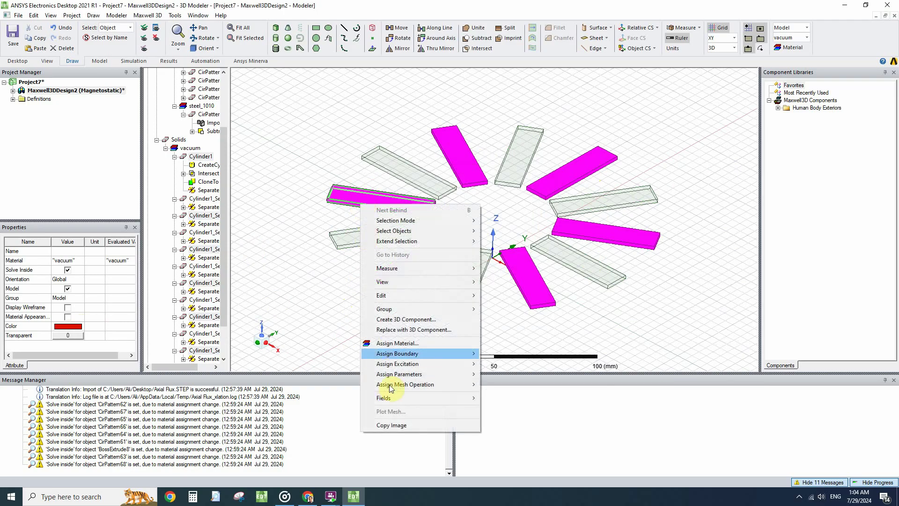
click(407, 346)
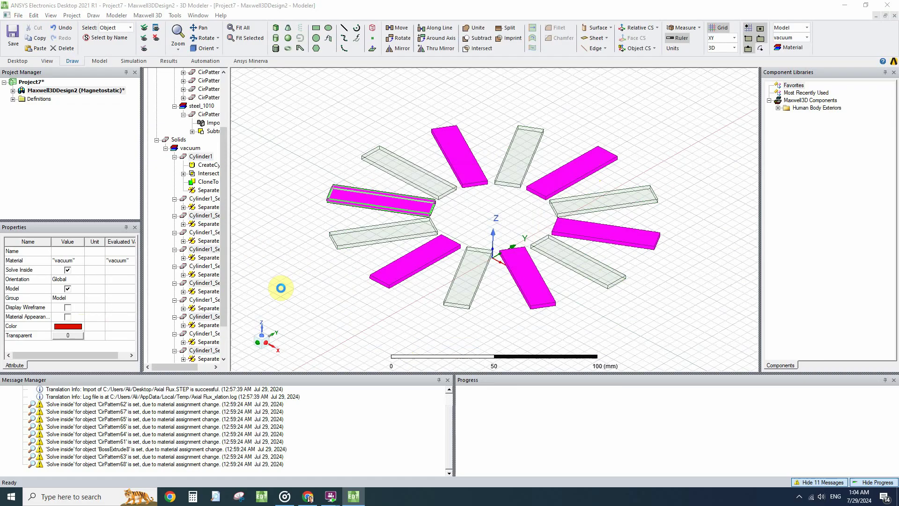
text(ndfee)
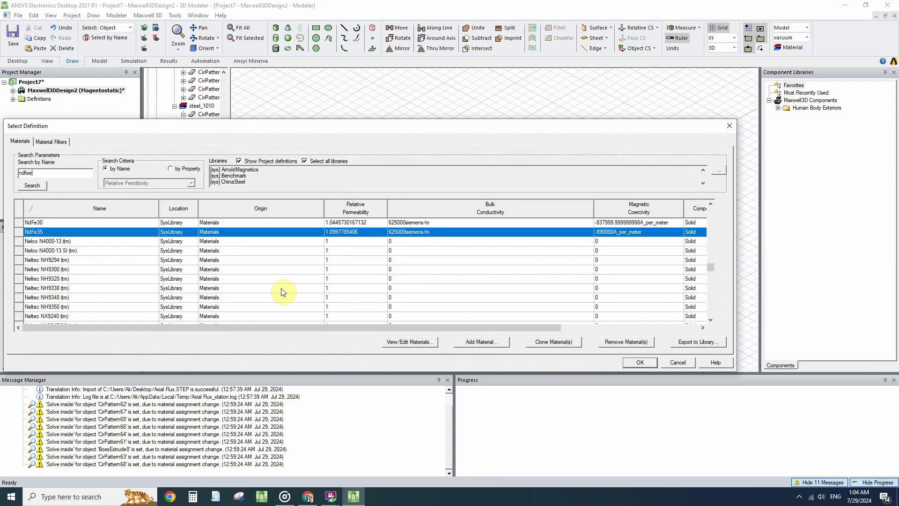
key(BackSpace)
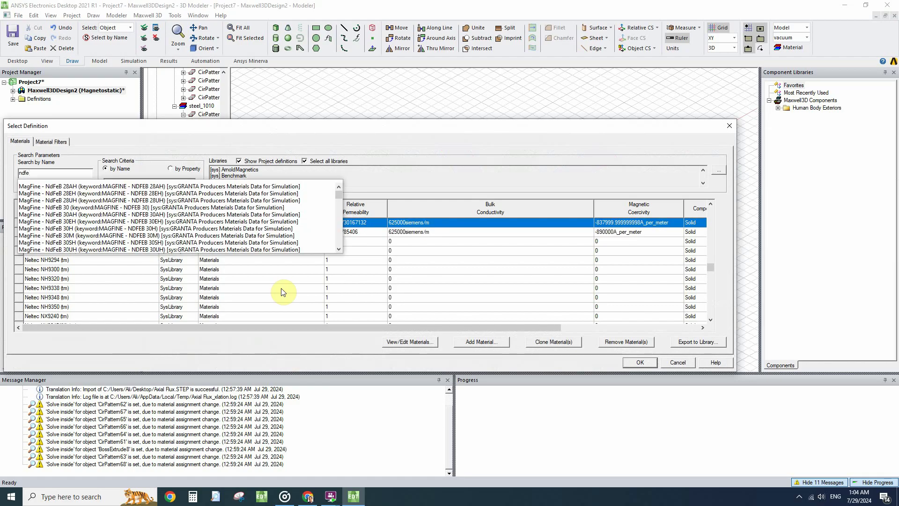
scroll(192, 227, down, 7)
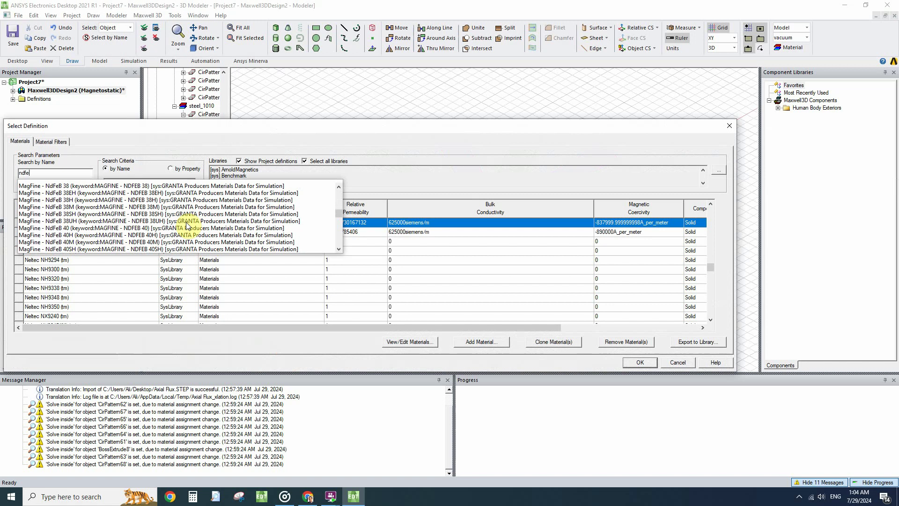
scroll(61, 232, down, 5)
click(35, 242)
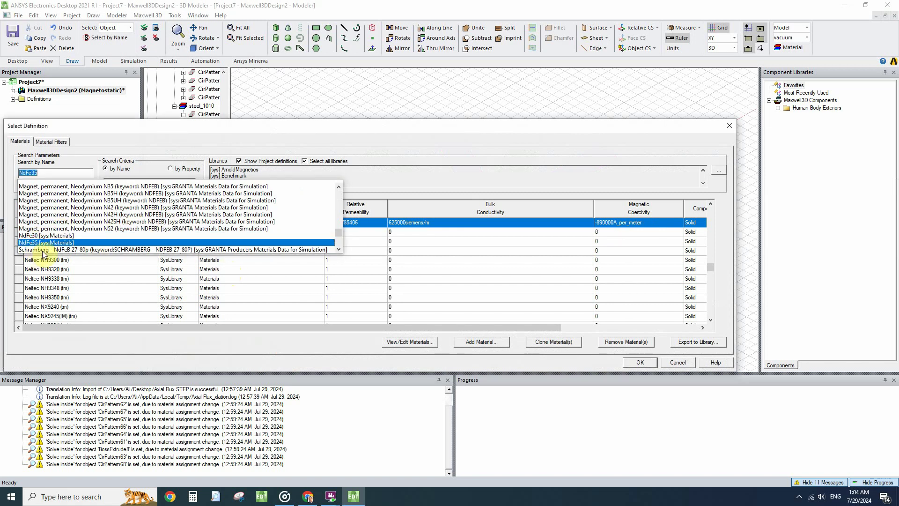
click(359, 339)
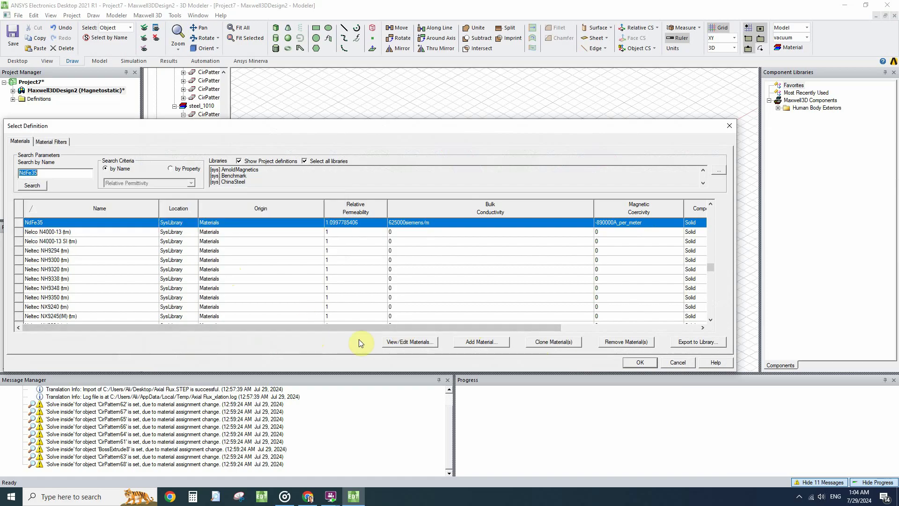
- Clone NdFe35 as NdFe35N with coercivity X component 0 and Z component 1, and assign it to the six red magnets
click(533, 341)
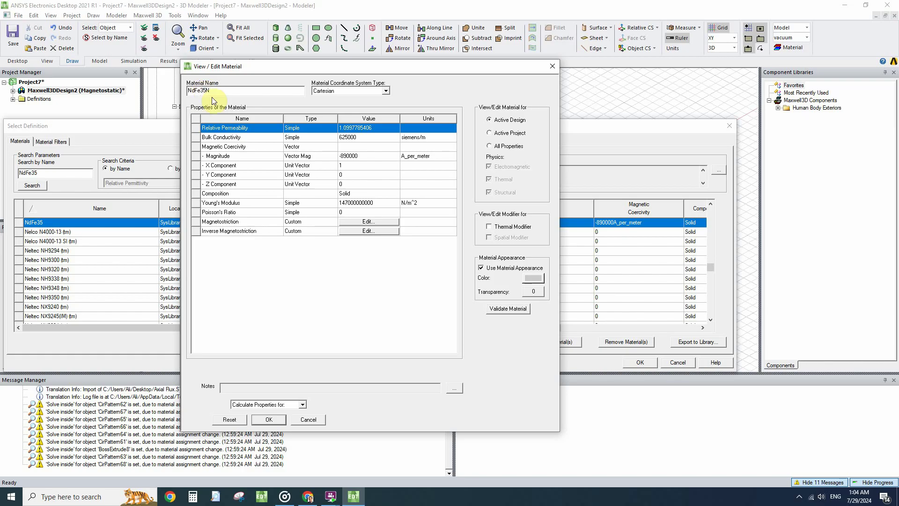
click(349, 167)
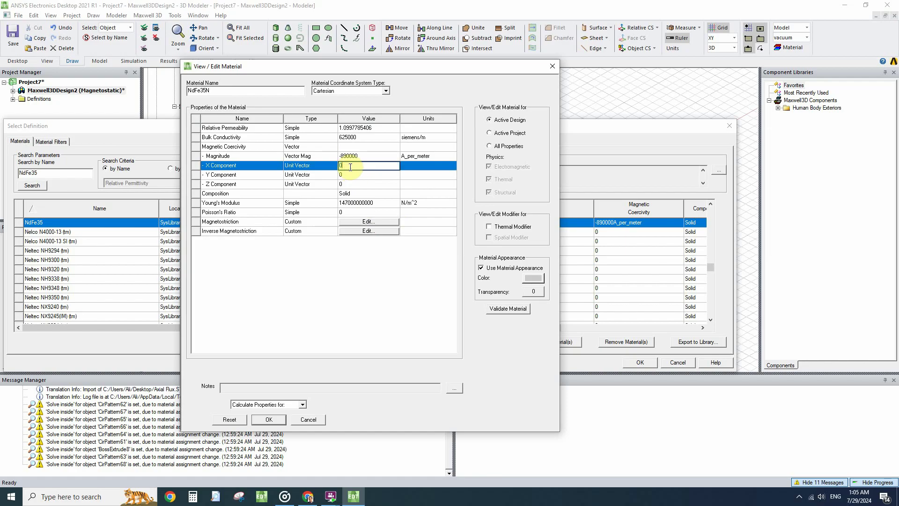
click(361, 184)
text(1)
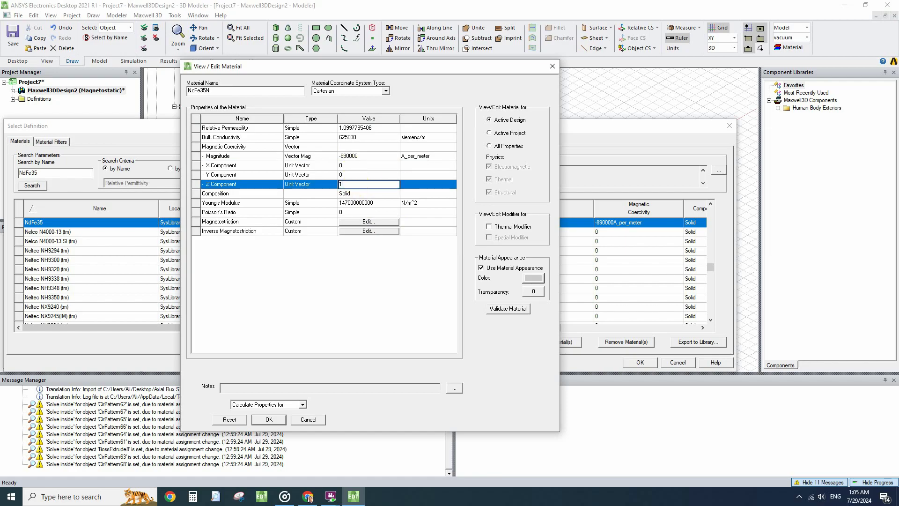
click(364, 281)
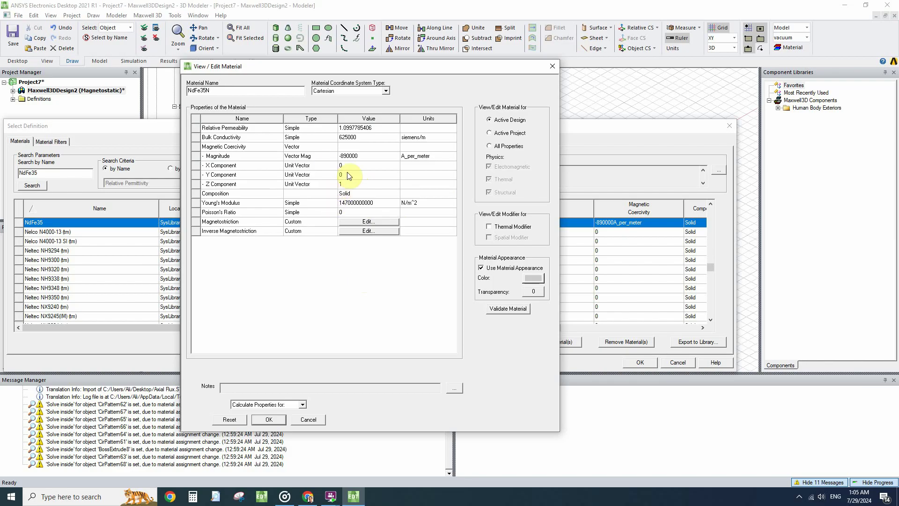
click(274, 421)
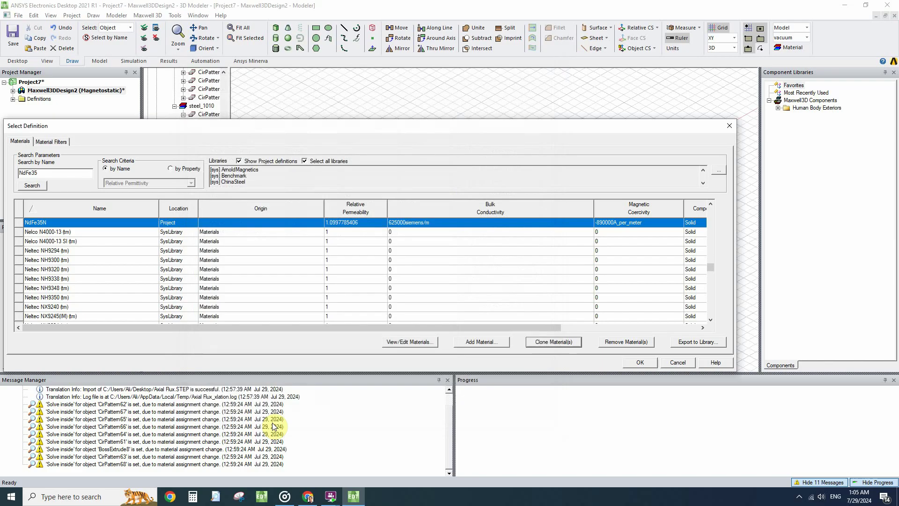
click(633, 362)
click(616, 341)
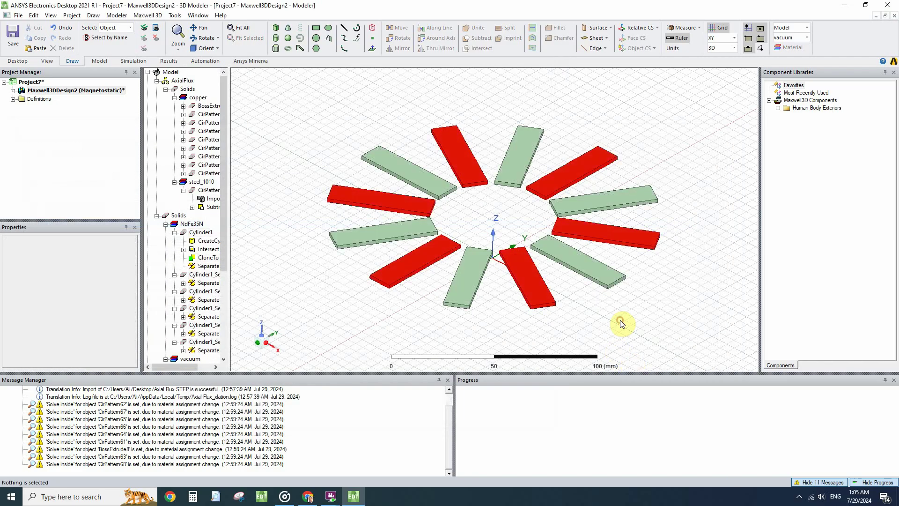
- Select the six remaining green magnets around the ring and open material assignment for them
click(591, 271)
ctrl+click(605, 202)
ctrl+click(518, 155)
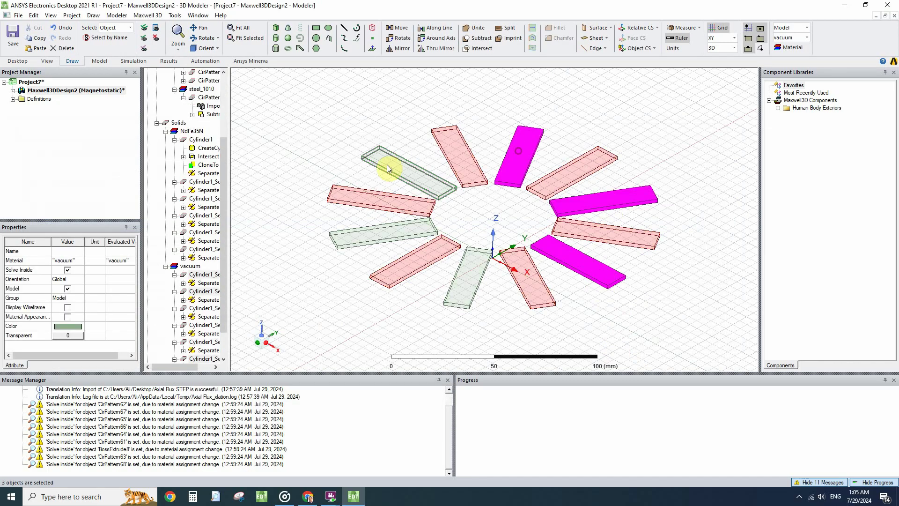
ctrl+click(389, 166)
ctrl+click(391, 234)
ctrl+click(469, 289)
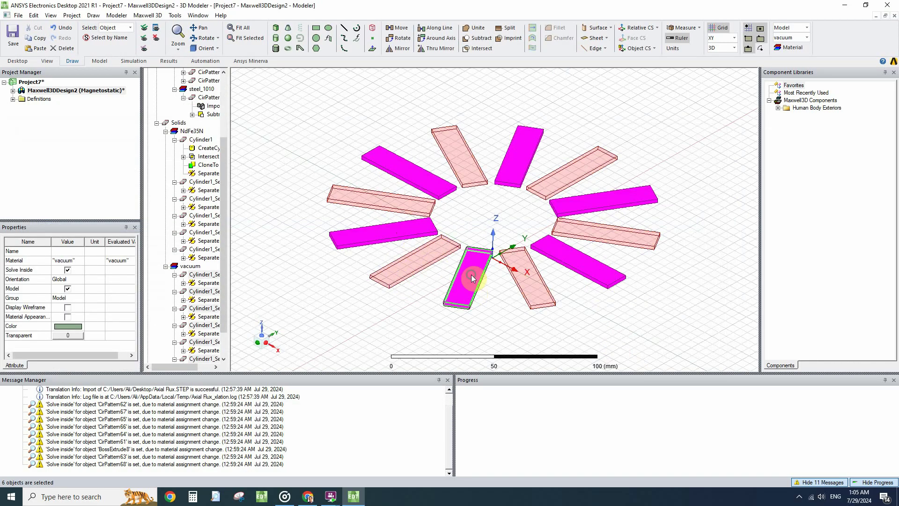
right_click(471, 274)
click(515, 186)
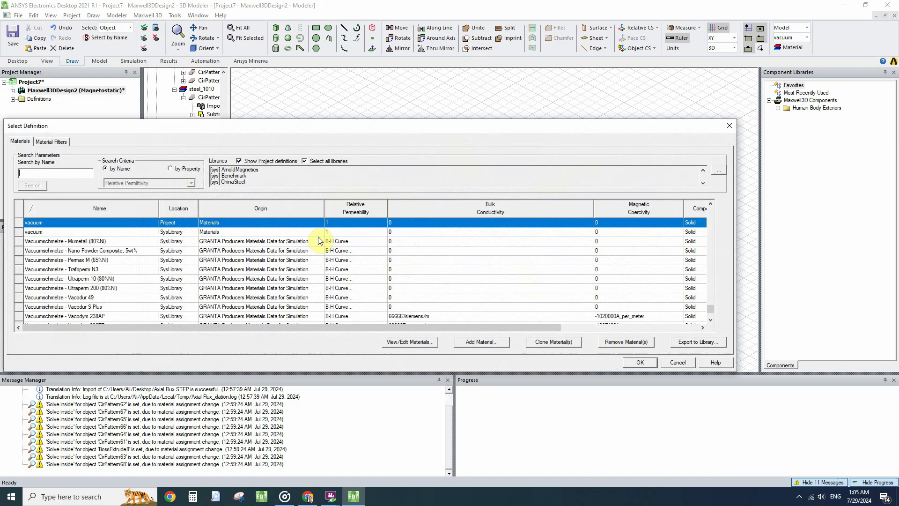
- Find the project material NdFe35N in the material library and select it
text(ndf)
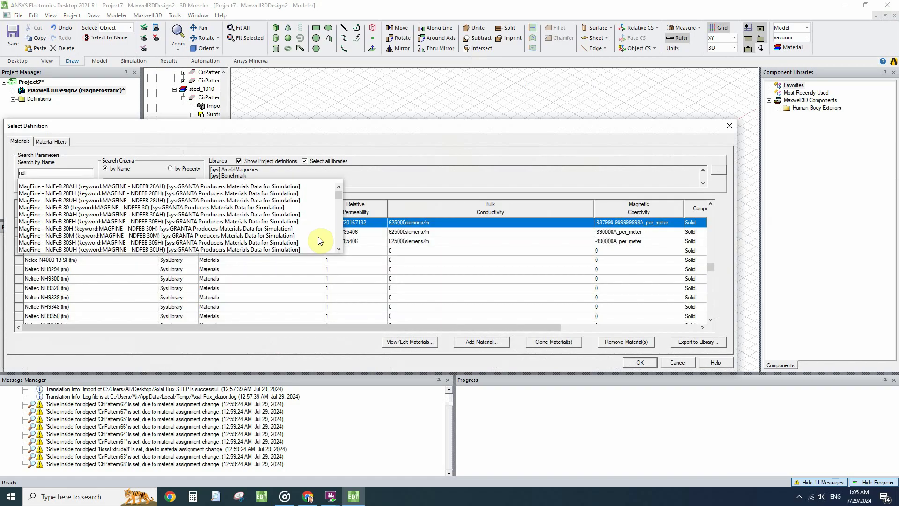
click(319, 241)
key(BackSpace)
scroll(320, 240, down, 10)
click(28, 249)
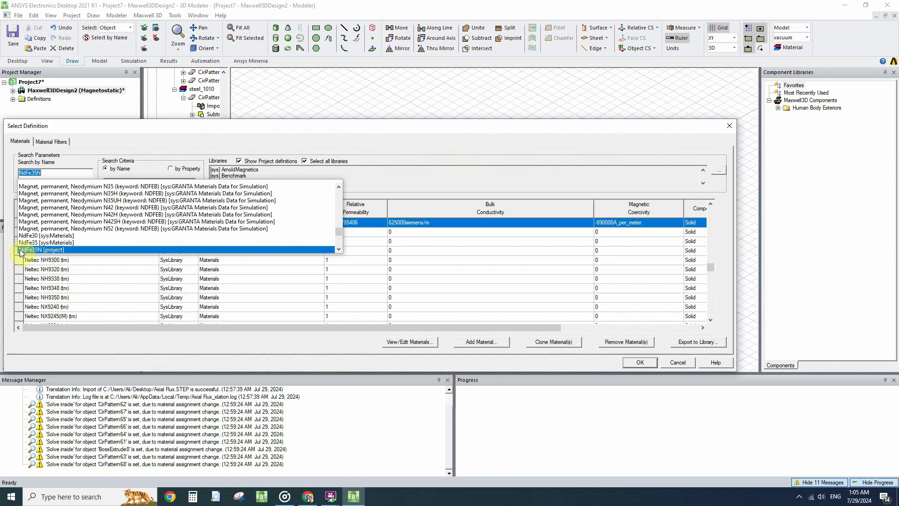
click(424, 345)
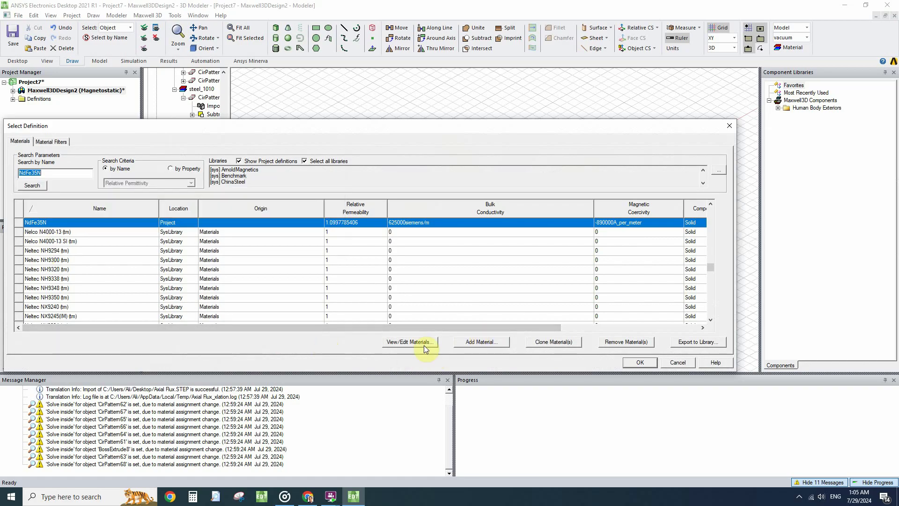
- Clone NdFe35N as NdFe35S with coercivity Z component -1, and assign it to the six green magnets
click(568, 342)
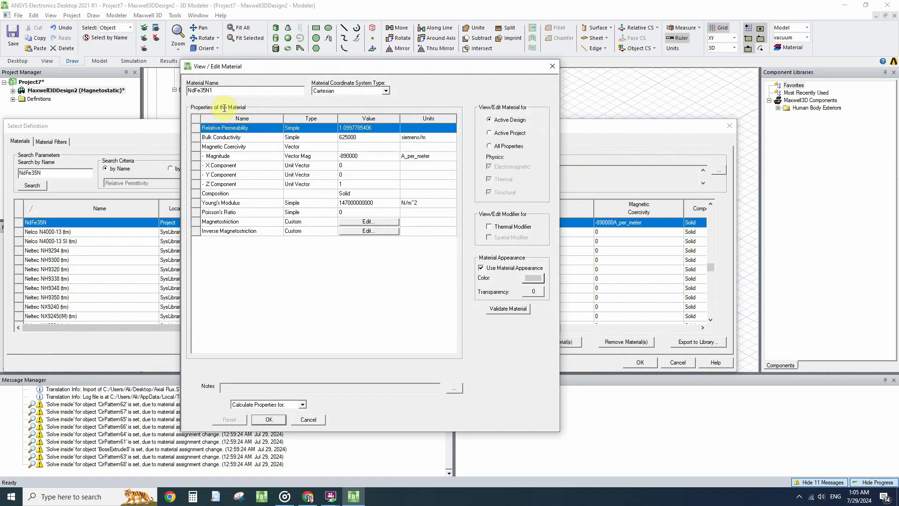
drag(206, 89, 235, 88)
text(S)
double_click(354, 185)
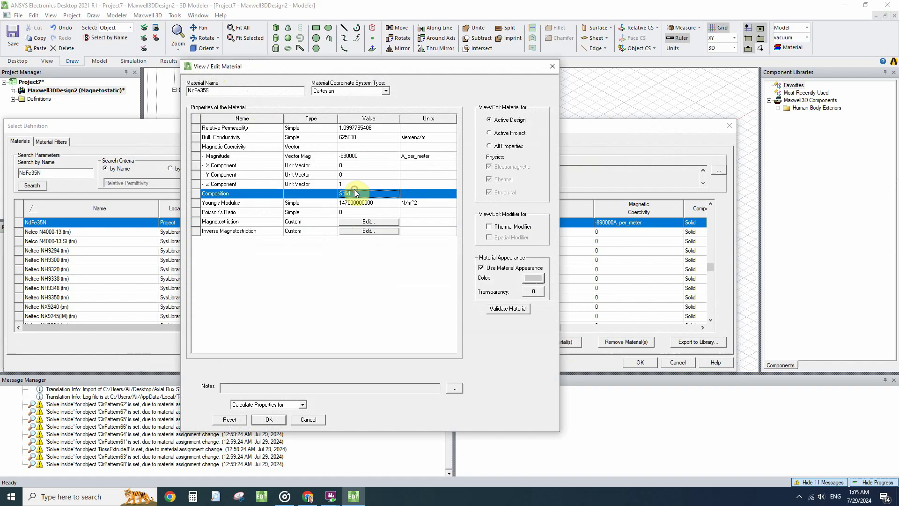
text(-1)
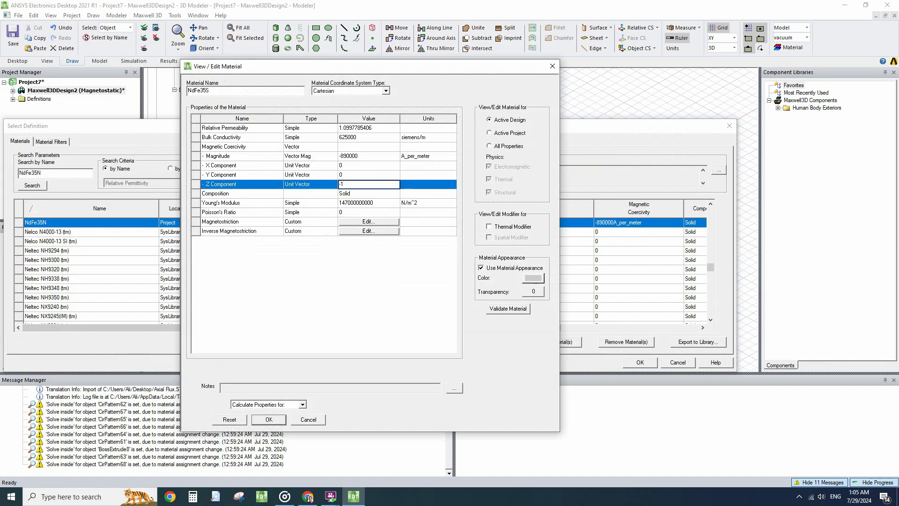
click(341, 289)
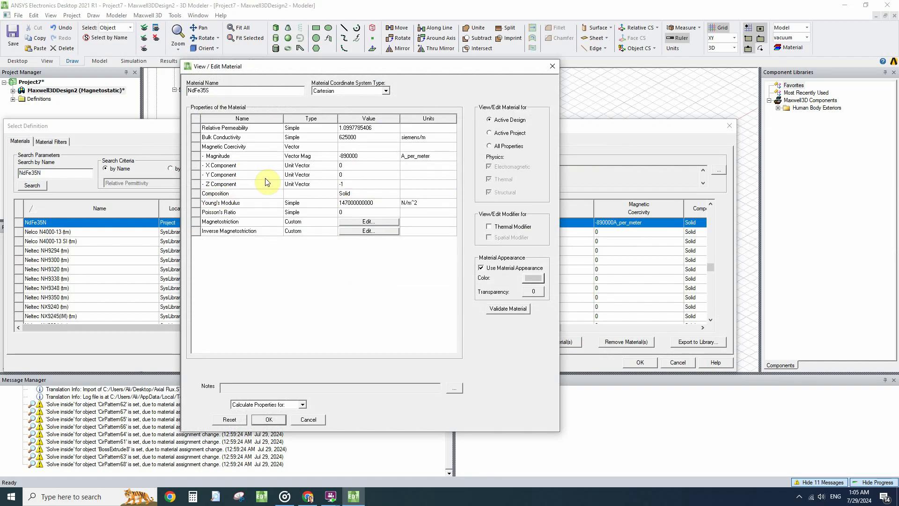
click(269, 419)
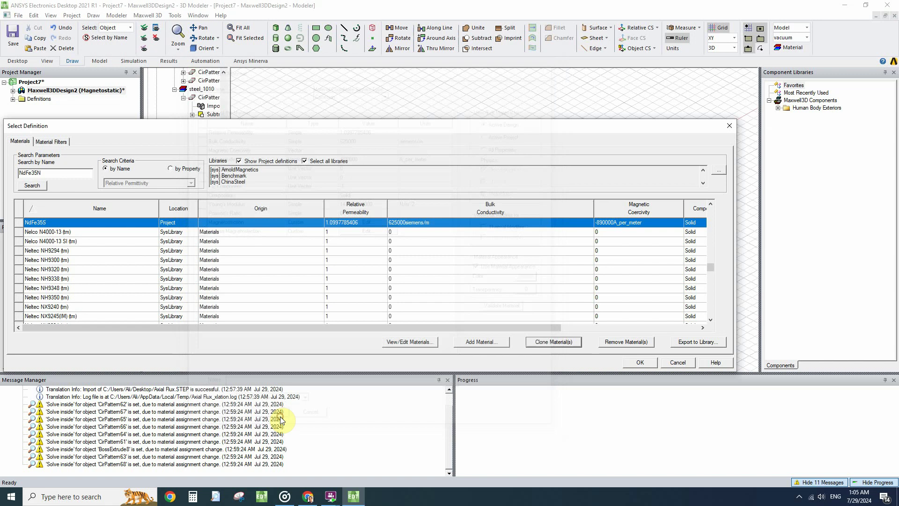
click(637, 363)
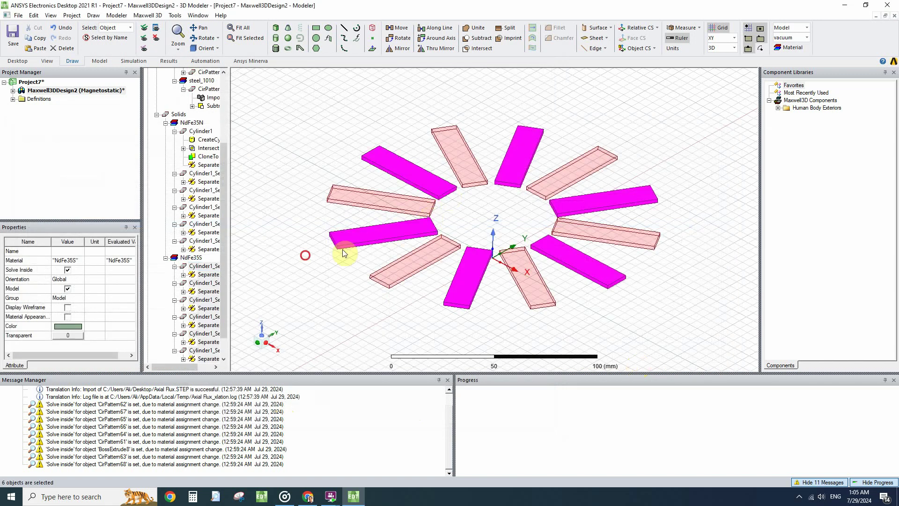
- Select the six NdFe35S magnets around the ring and colour them blue
click(305, 252)
click(422, 164)
ctrl+click(513, 157)
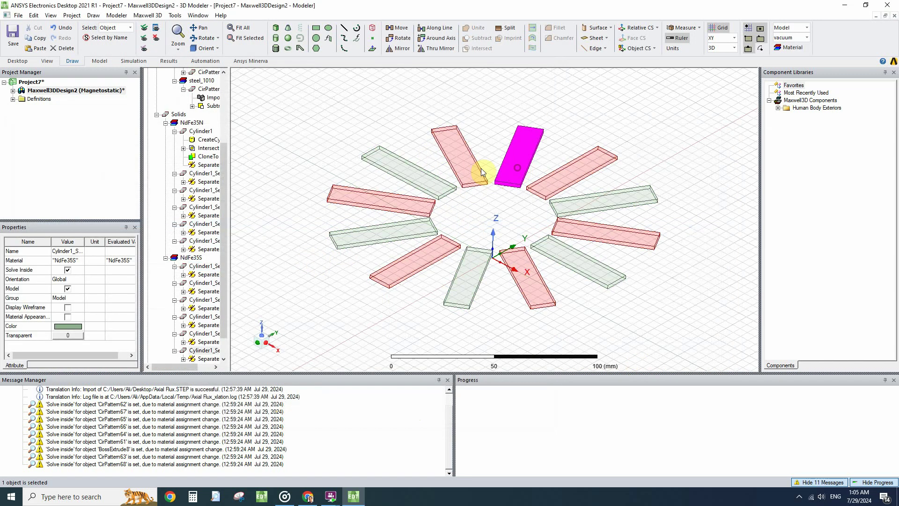
ctrl+click(412, 221)
ctrl+click(467, 276)
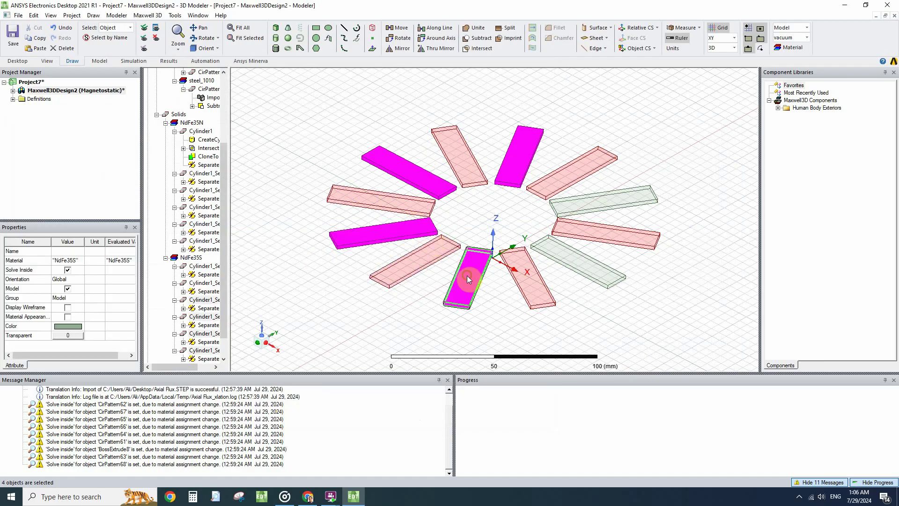
ctrl+click(563, 255)
ctrl+click(575, 208)
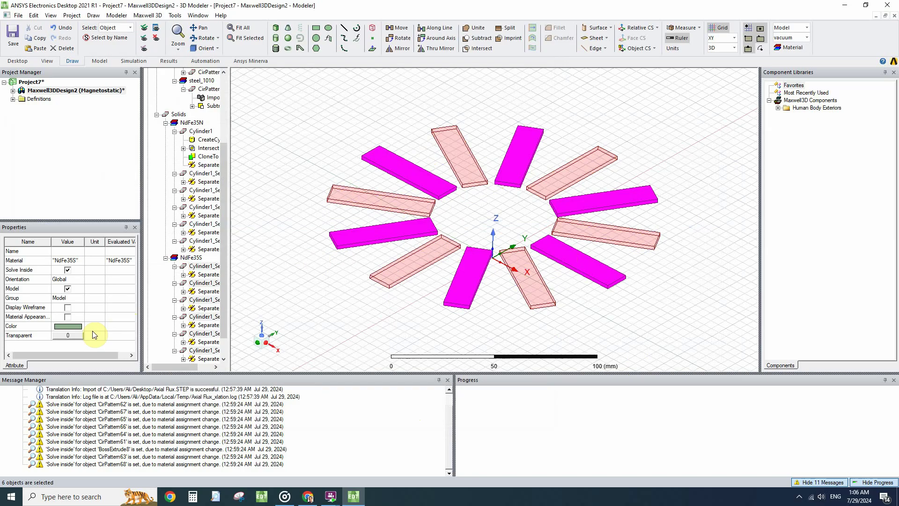
click(68, 326)
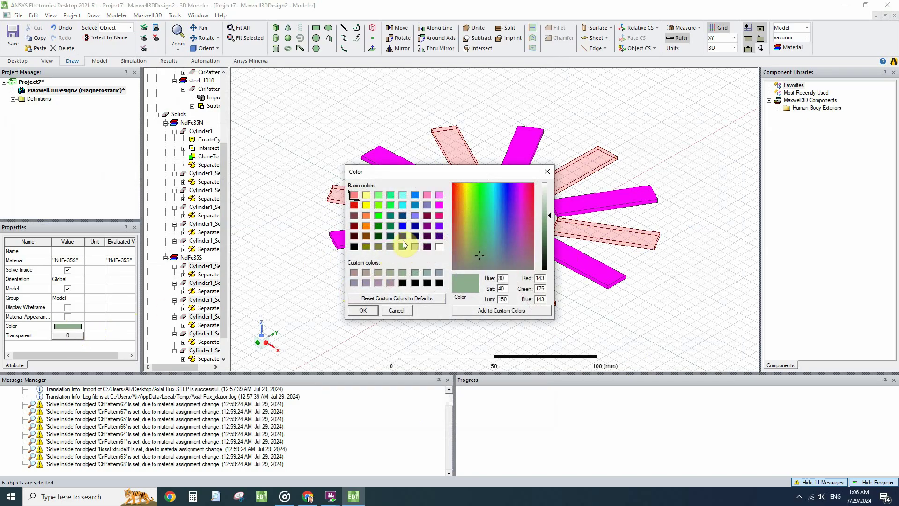
click(406, 228)
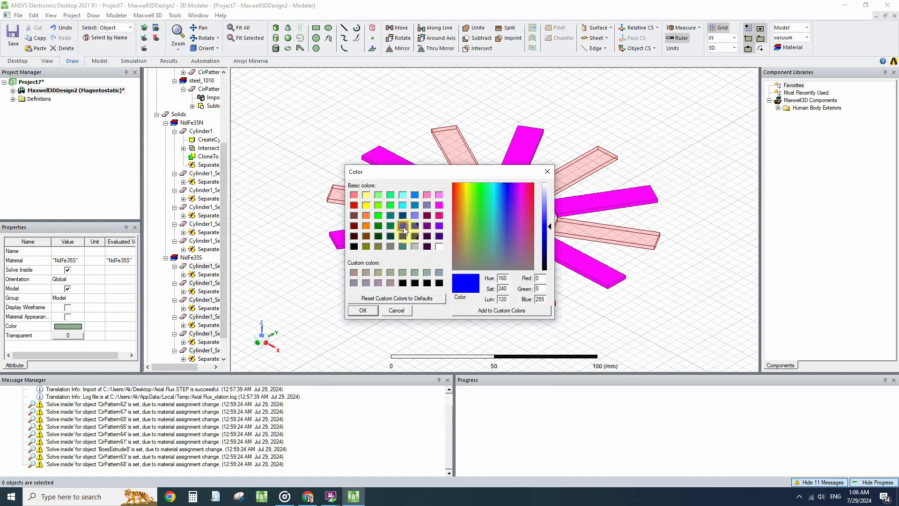
click(363, 311)
click(345, 312)
- Show all hidden bodies and inspect the complete machine with its core, coils and magnets from several angles
scroll(345, 313, down, 3)
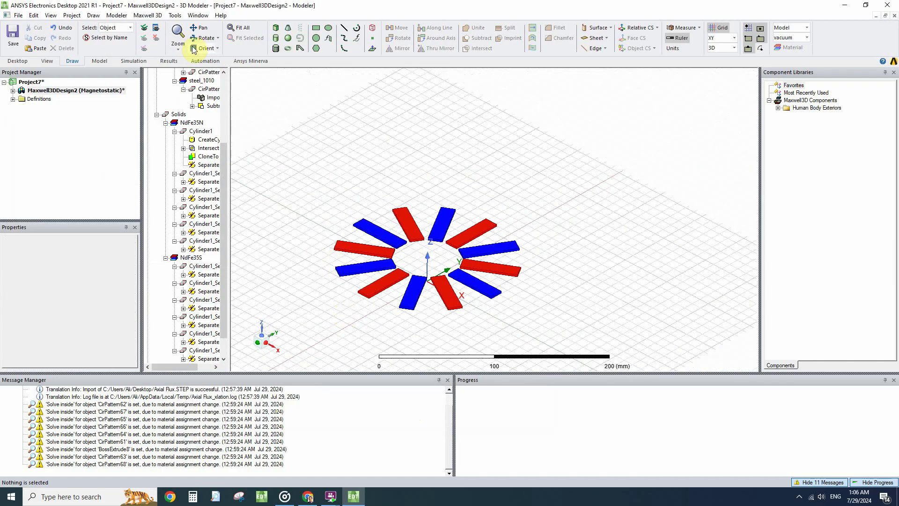
click(157, 37)
alt+drag(345, 206, 354, 224)
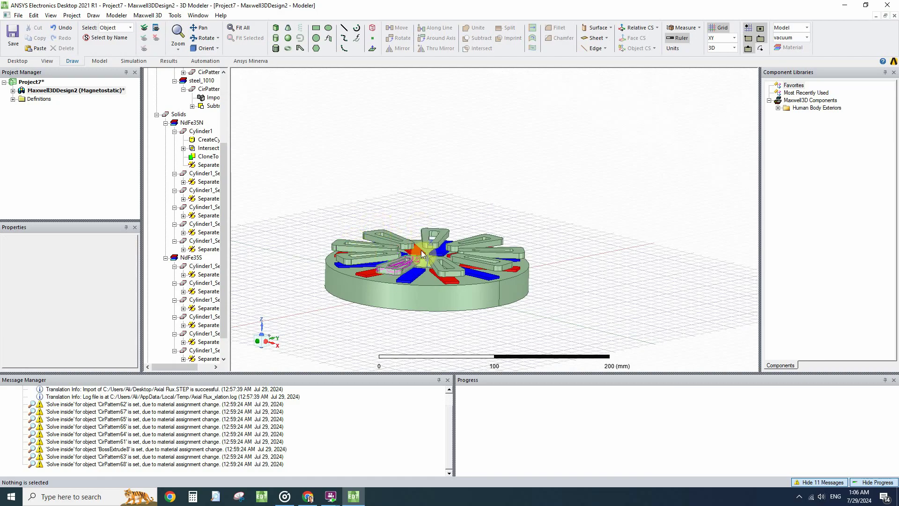
alt+drag(421, 245, 403, 303)
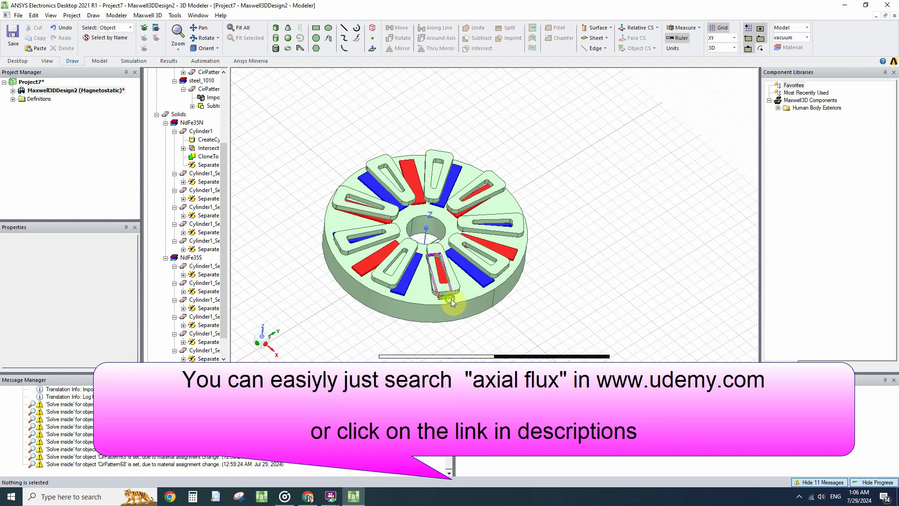
alt+drag(454, 297, 423, 307)
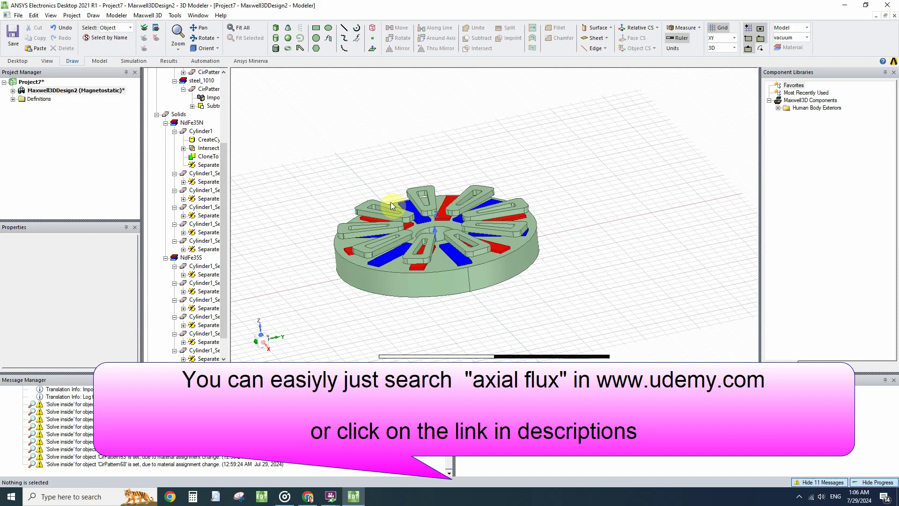
alt+drag(434, 265, 452, 256)
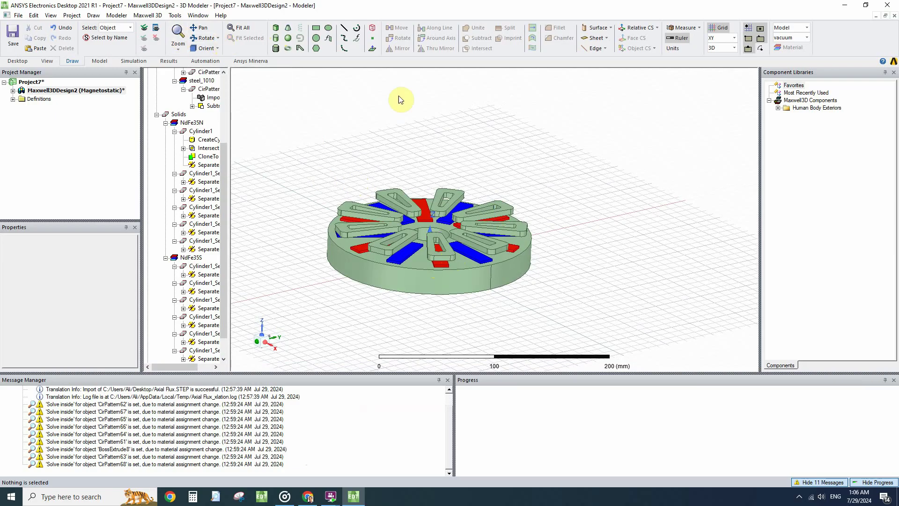
- Create a vacuum region around the whole machine, padding all directions similarly with a percentage offset of 10
click(374, 27)
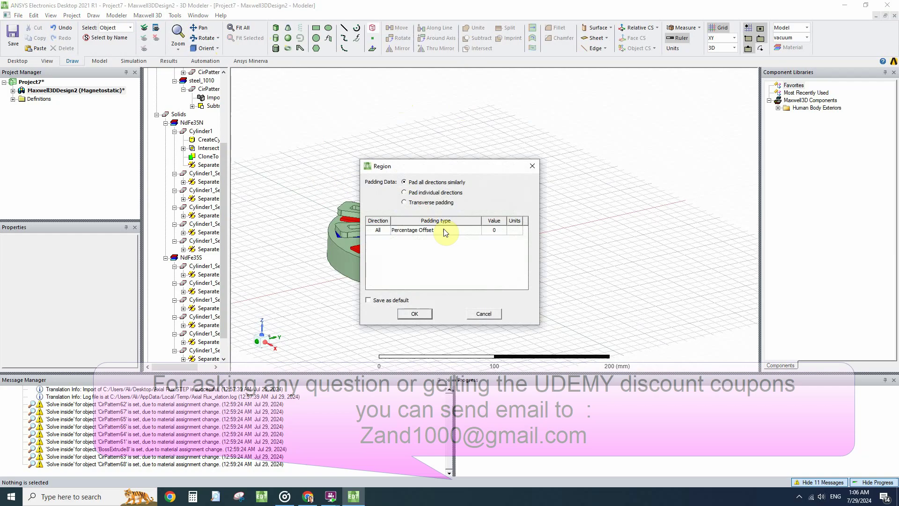
click(487, 230)
text(1)
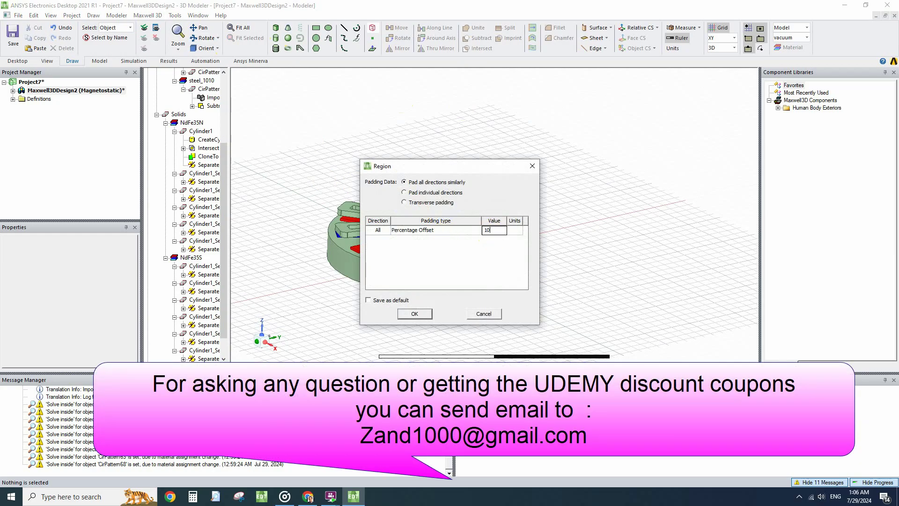
text(0)
click(430, 312)
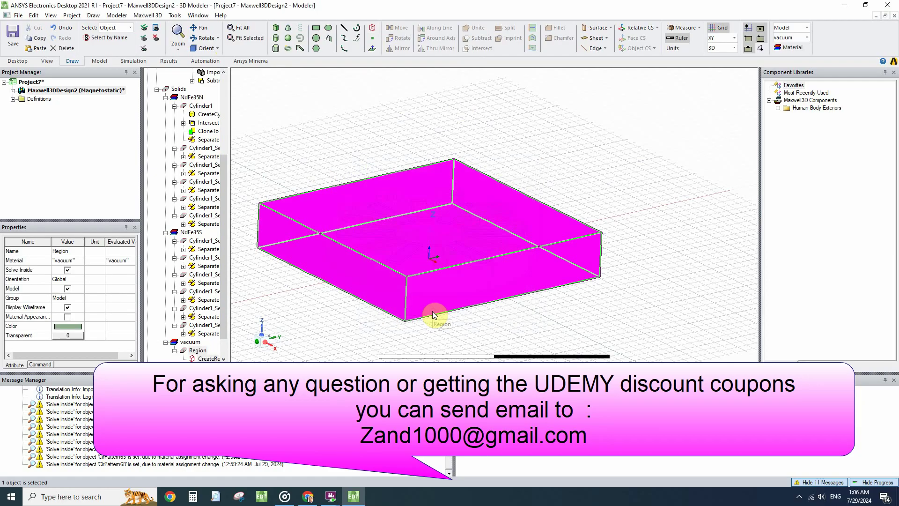
click(621, 298)
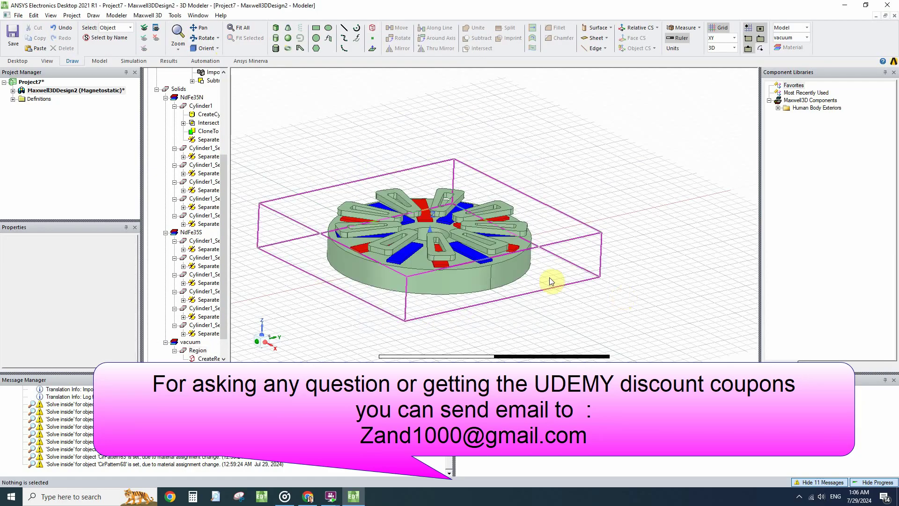
click(441, 235)
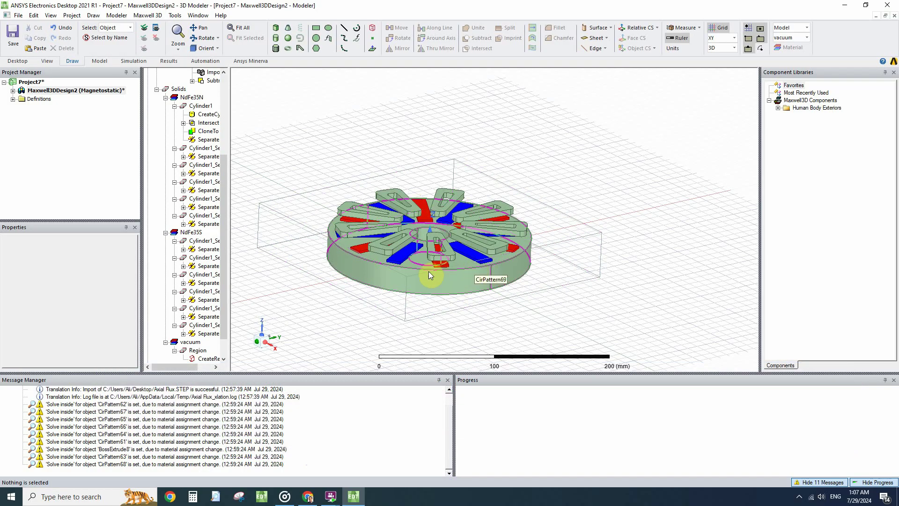
alt+drag(429, 271, 353, 241)
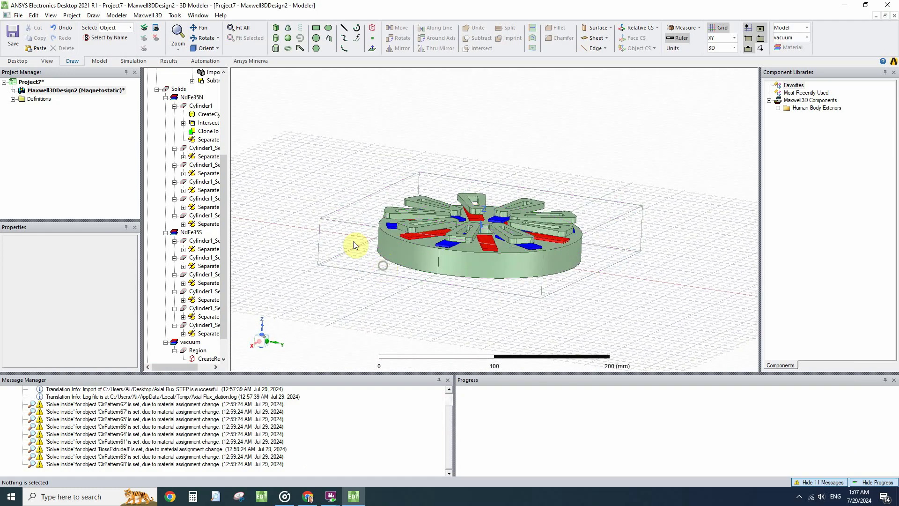
alt+drag(442, 248, 462, 282)
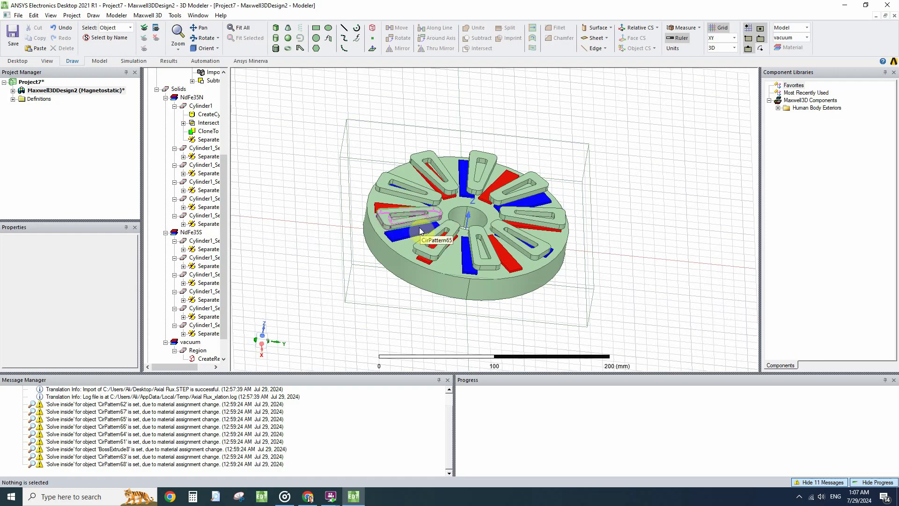
alt+drag(412, 274, 411, 241)
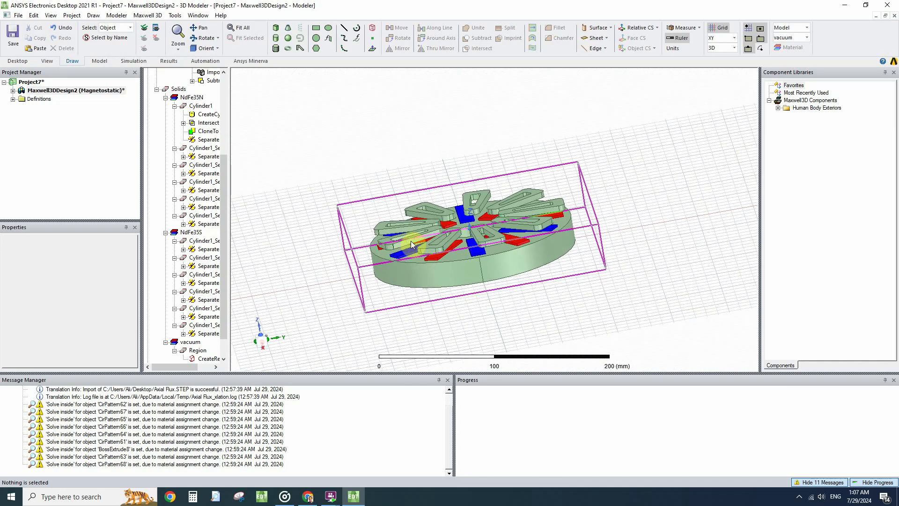